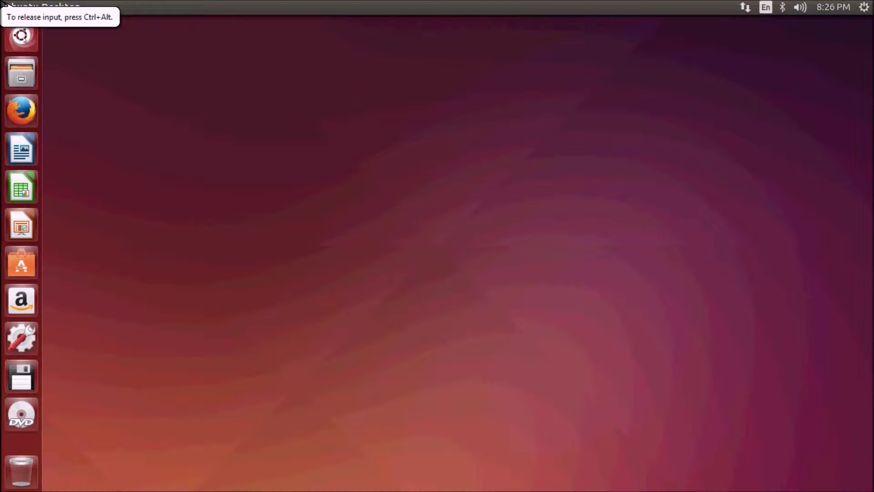
Open the Dash, try a LibreOffice search, then clear it back to the full application list
key(super)
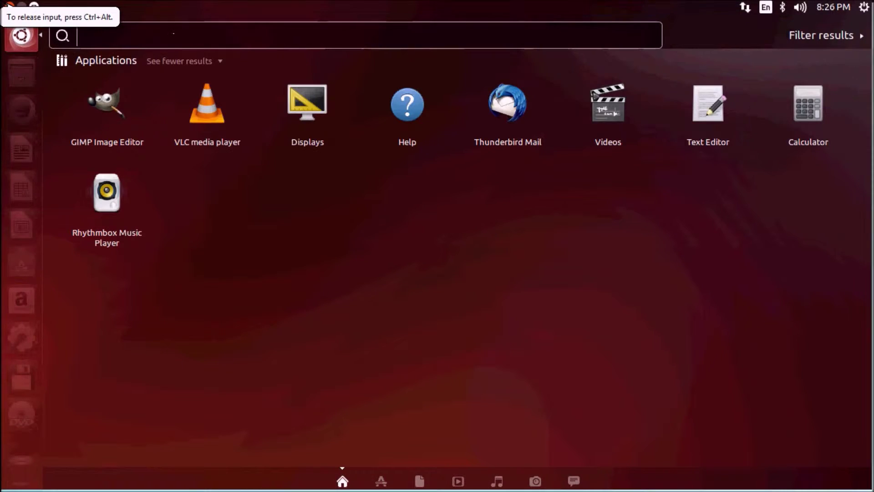
text(og)
key(BackSpace)
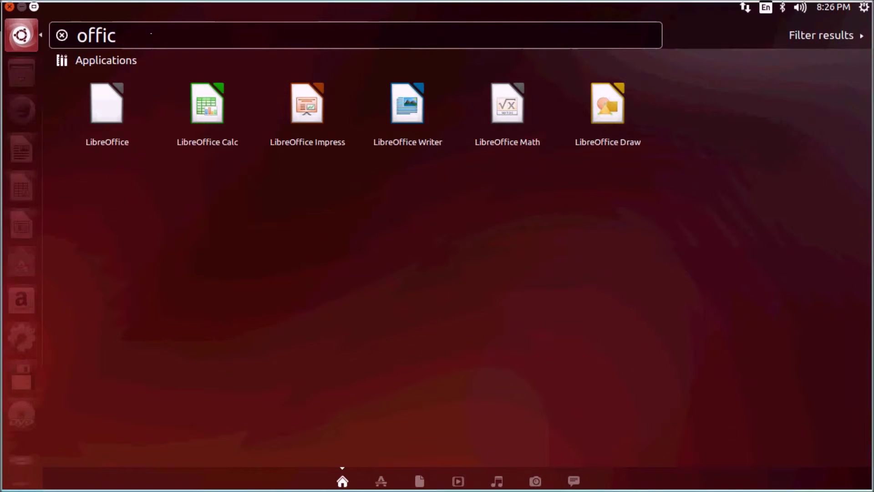
key(BackSpace)
key(BackSpace)
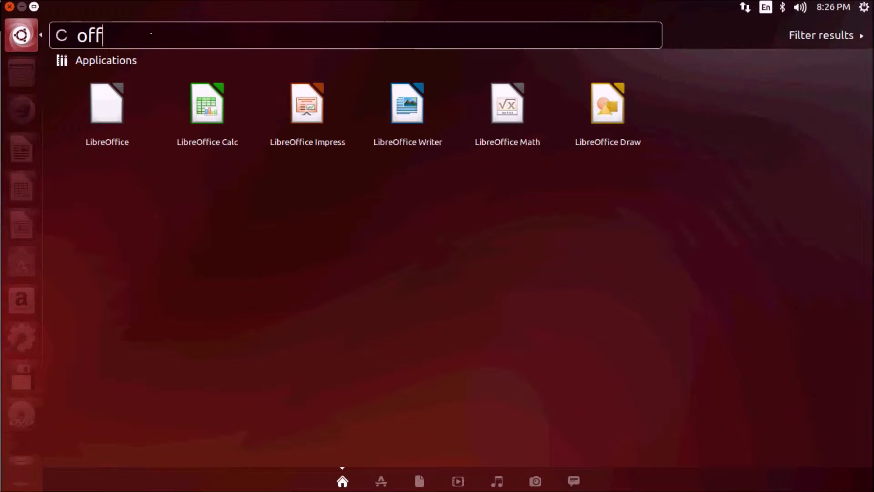
key(BackSpace)
key(BackSpace)
key(BackSpace)
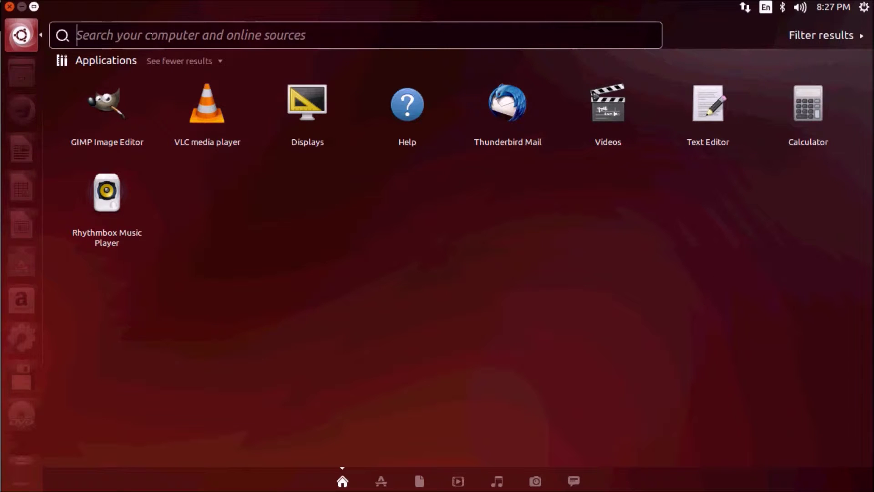
Launch Thunderbird and enter an existing Gmail address and its password to look up server settings
text(thu)
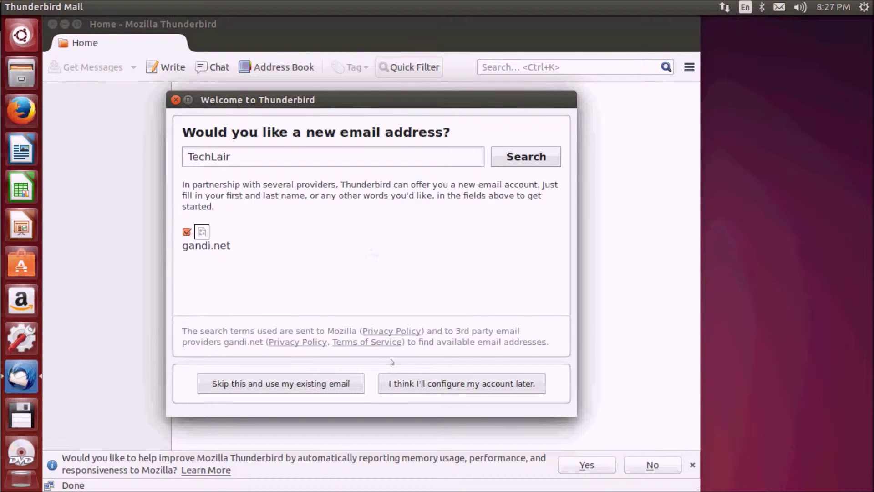
click(323, 384)
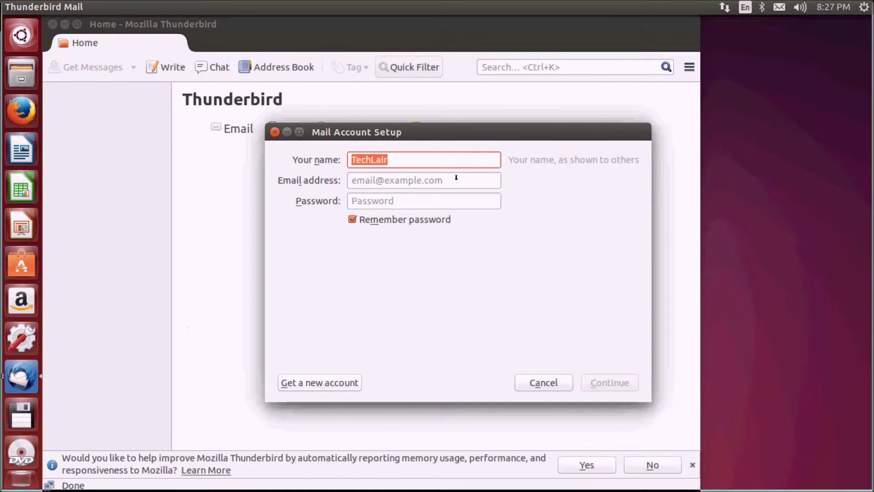
click(456, 177)
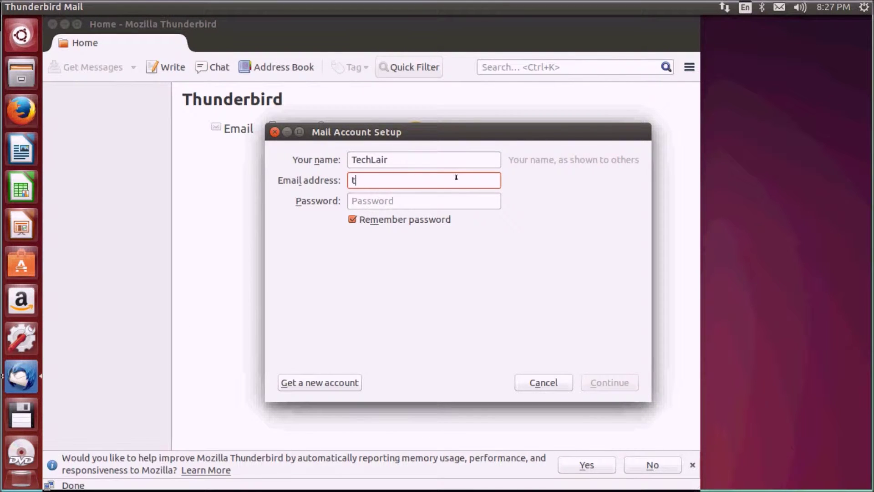
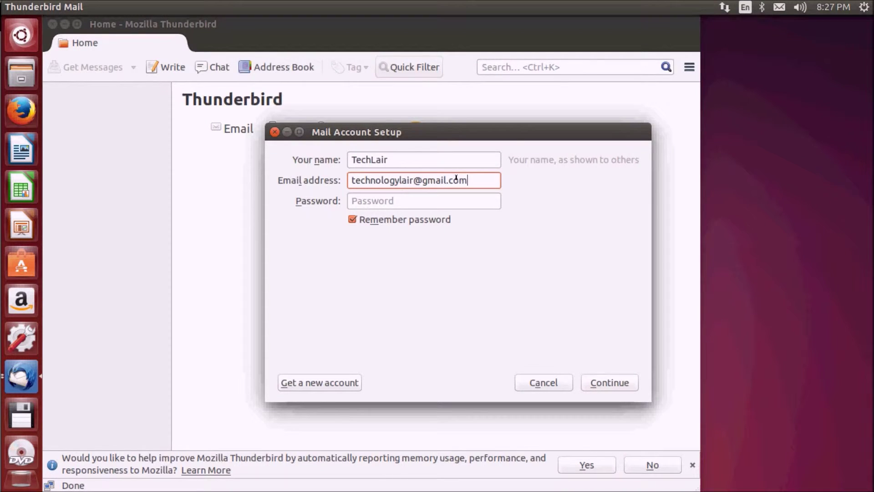
key(Tab)
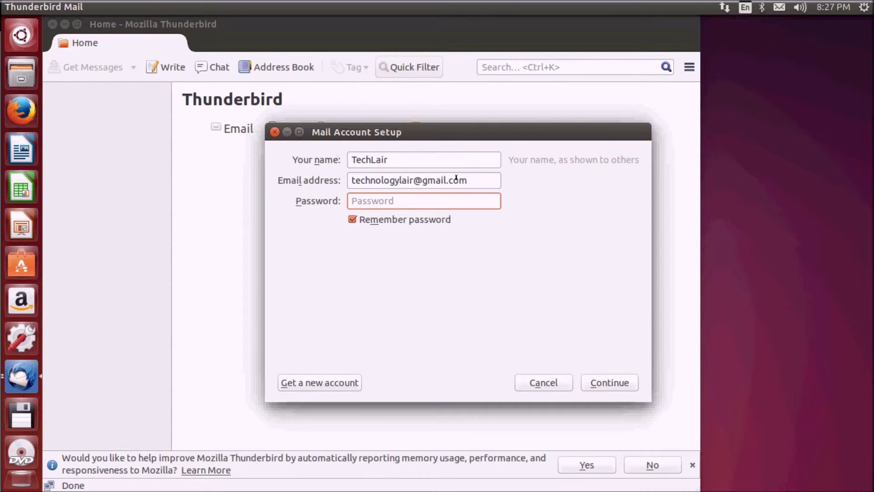
text(•••••••)
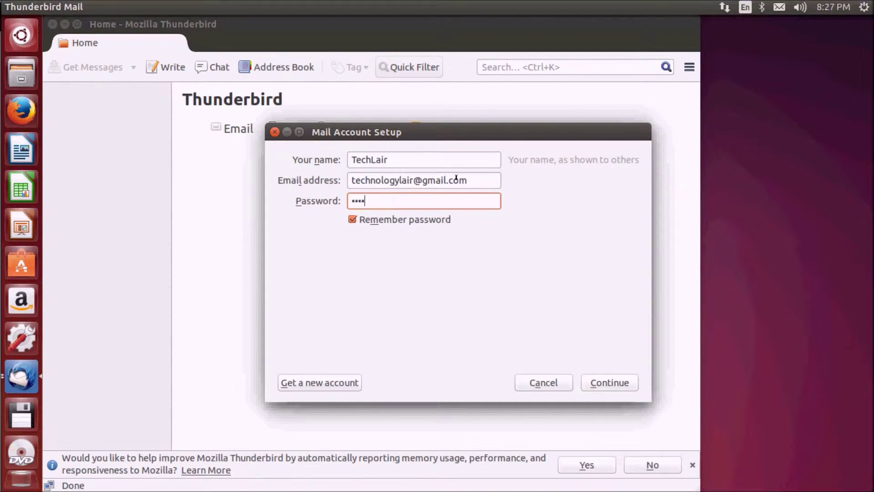
text(••••)
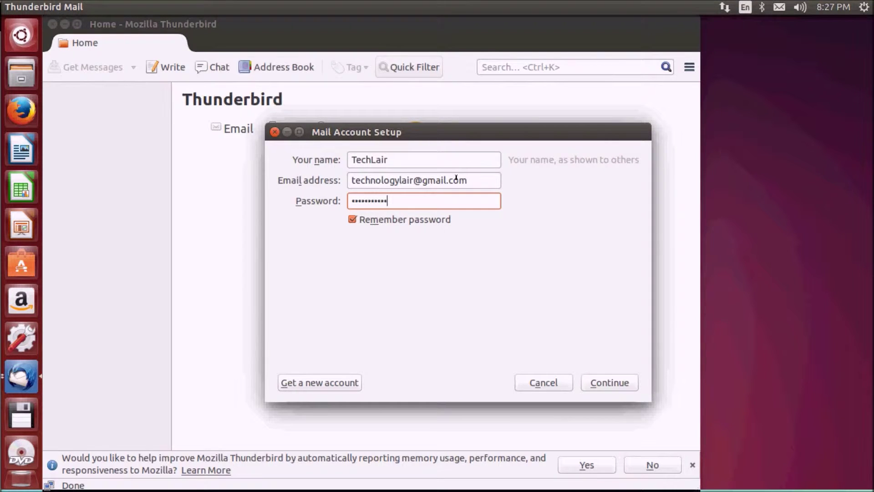
click(609, 383)
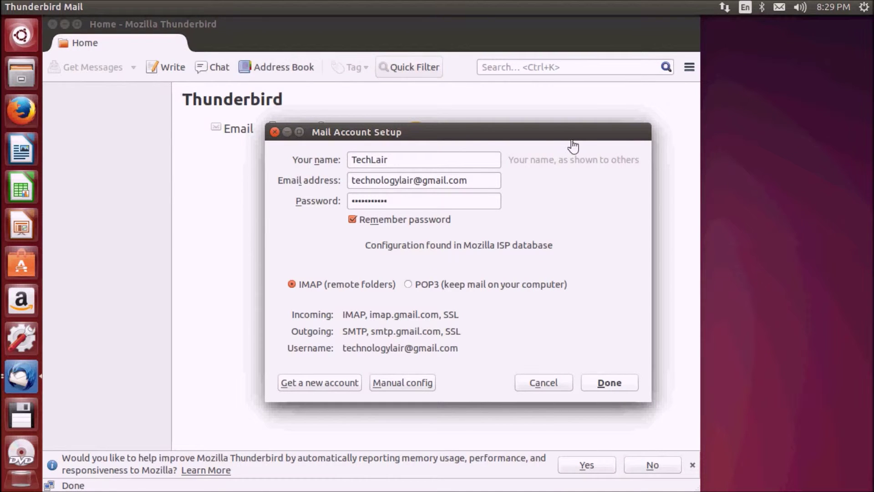
Accept the found IMAP settings, sign in to Google with the password, and allow Thunderbird access
click(567, 135)
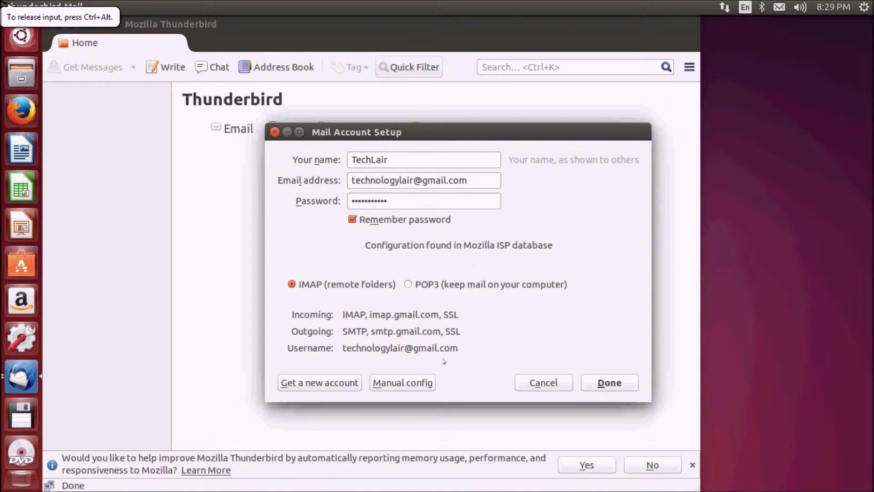
click(601, 380)
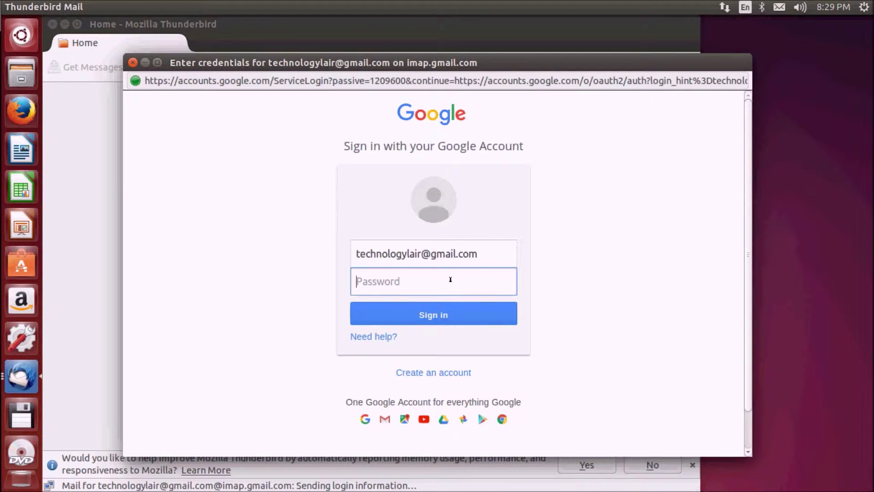
text(•••)
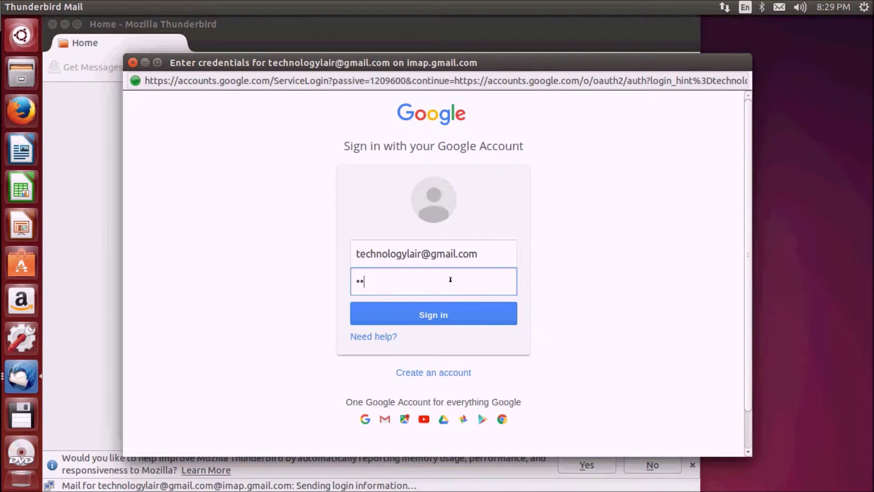
text(•••••)
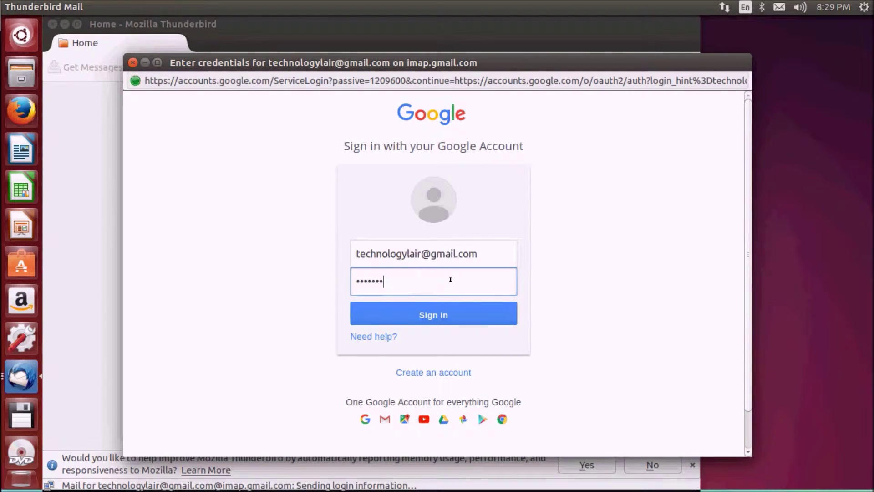
text(•••)
key(Return)
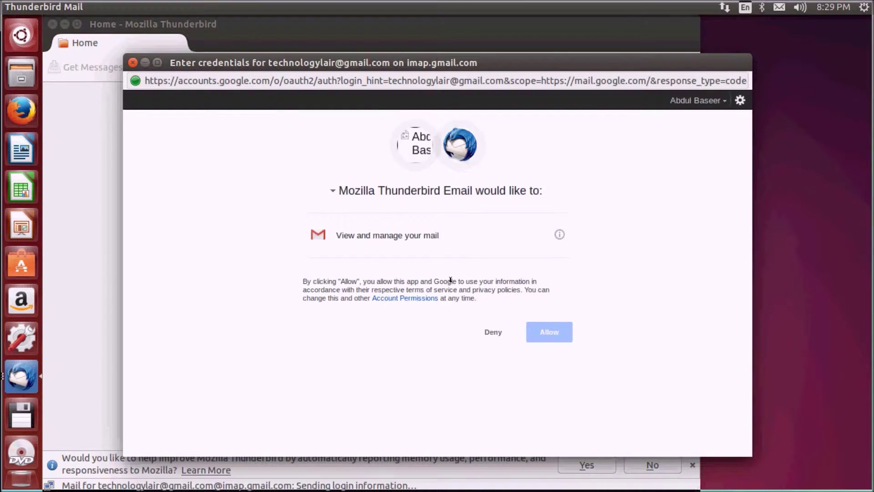
click(543, 331)
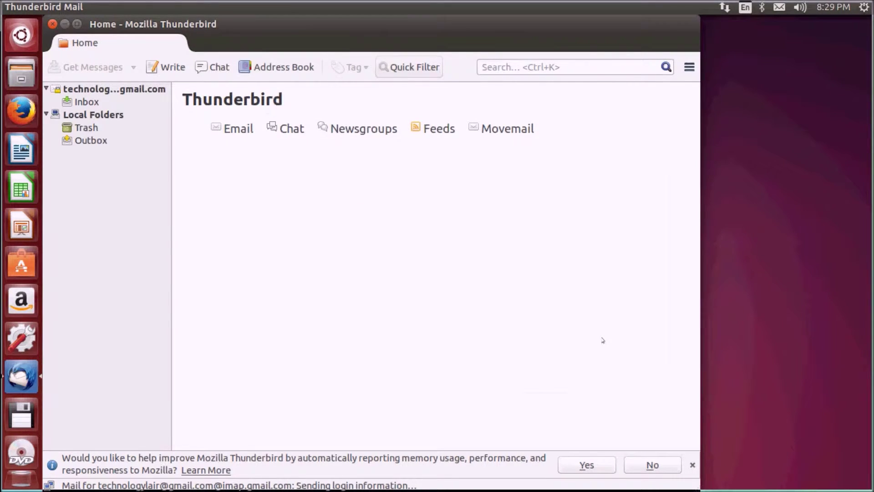
Maximize Thunderbird, view the Gmail Inbox and messaging menu, then minimize it and reopen the Dash
double_click(307, 29)
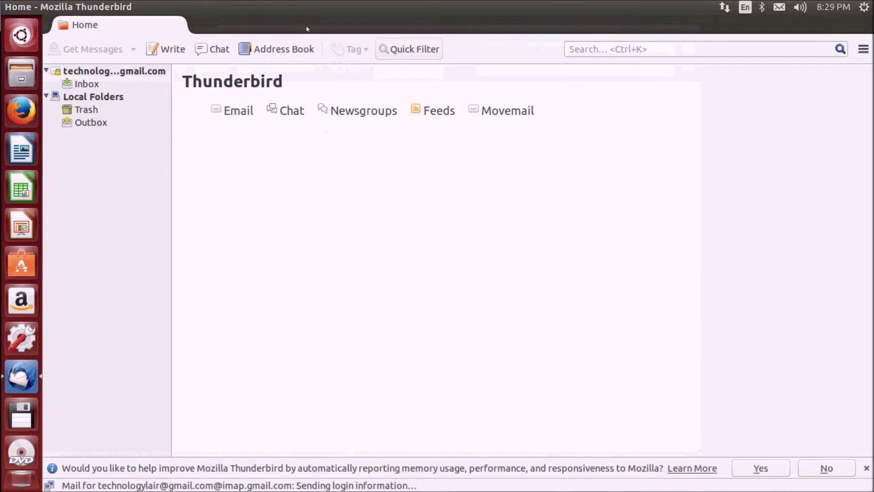
click(75, 85)
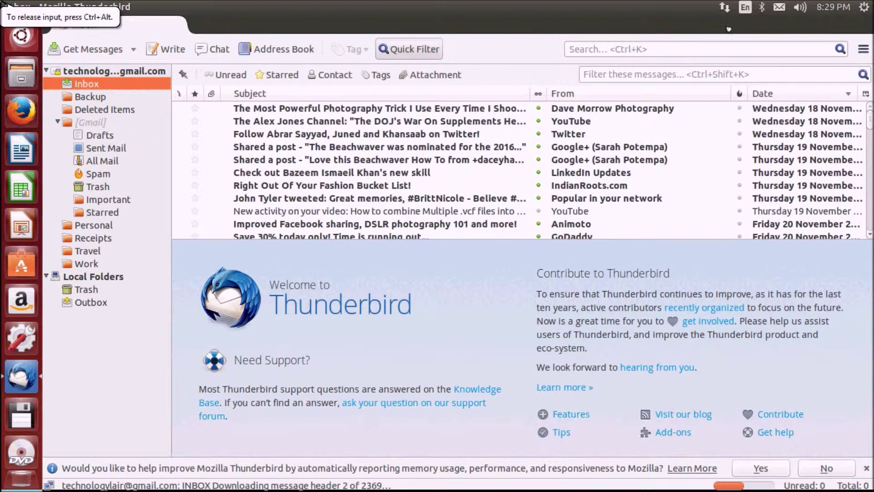
click(779, 7)
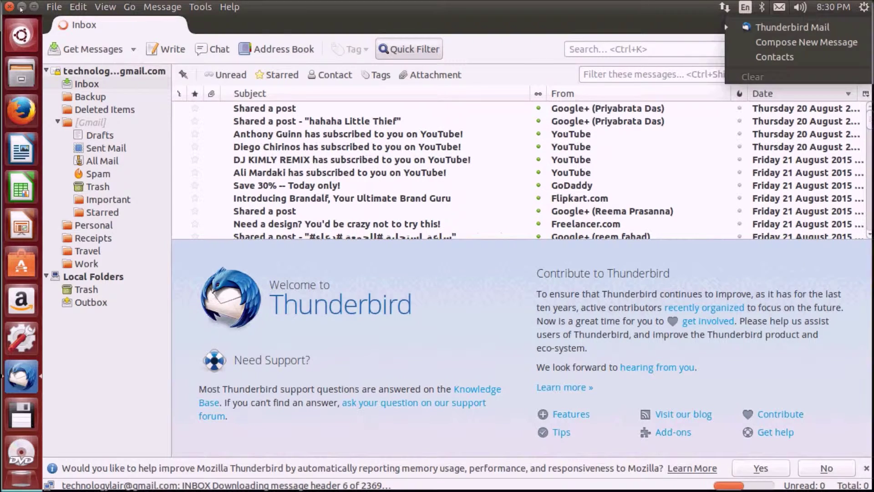
click(21, 8)
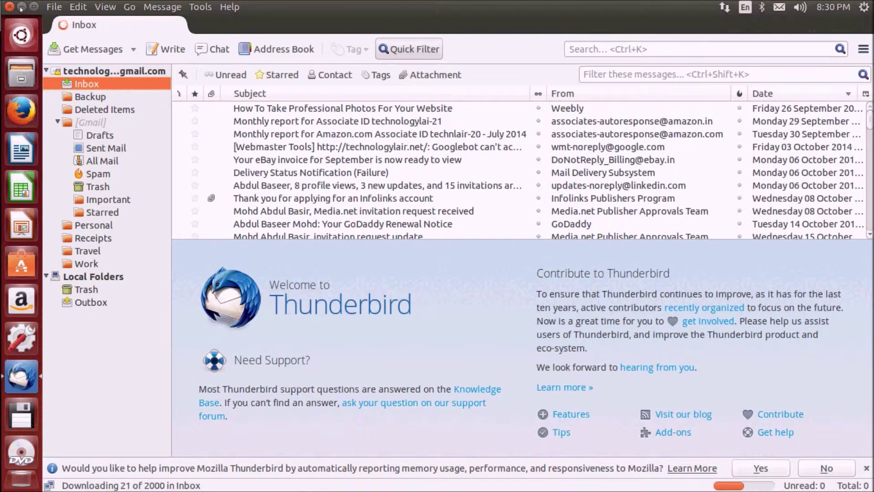
click(21, 7)
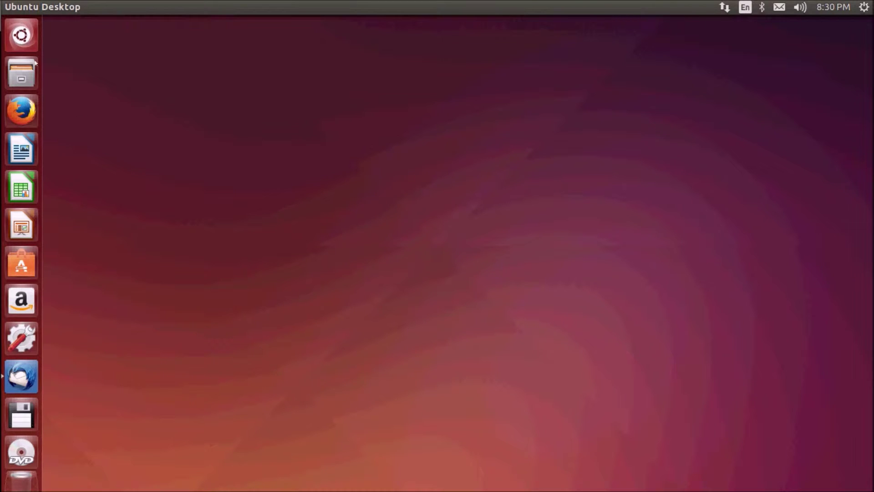
key(super)
Launch Document Viewer from an 'evi' Dash search, then close it
key(BackSpace)
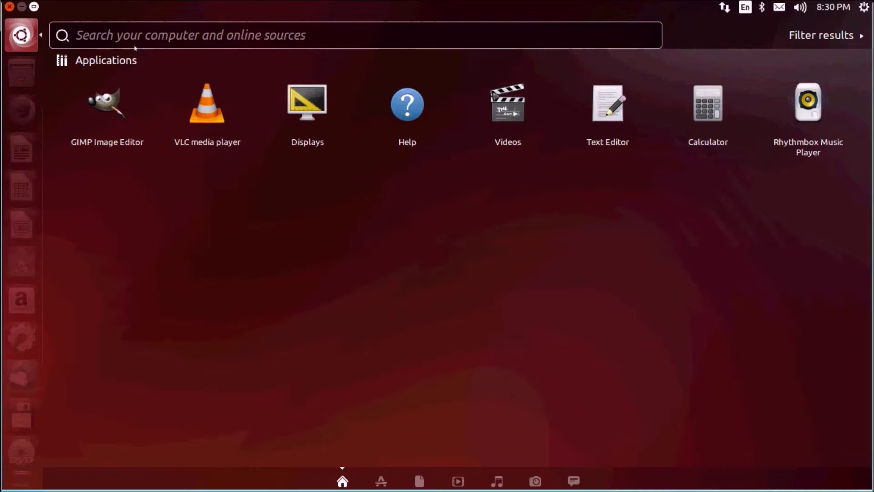
text(evi)
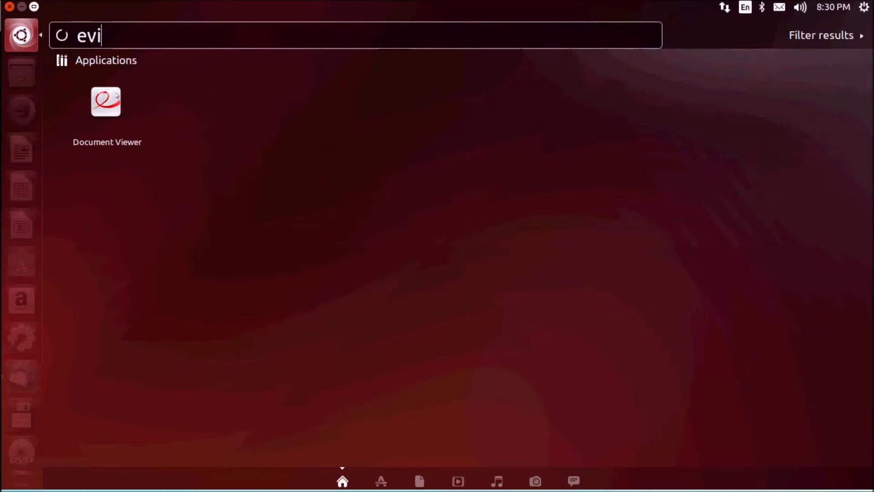
click(112, 103)
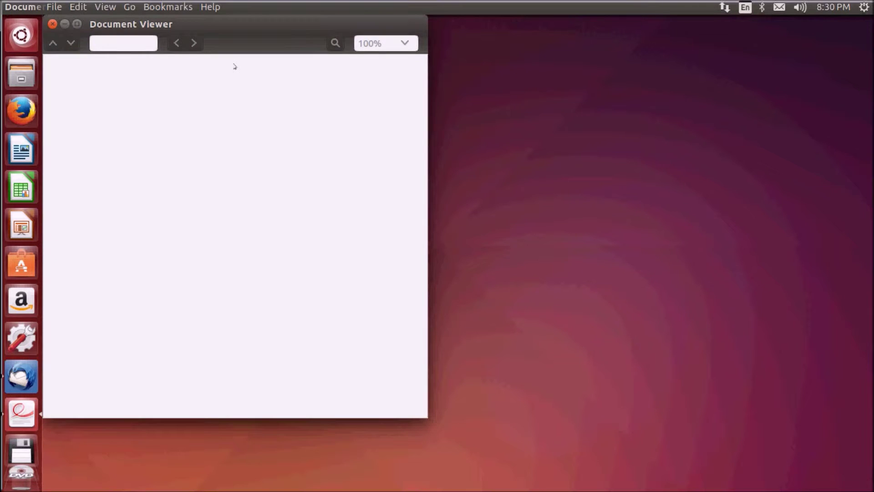
click(52, 25)
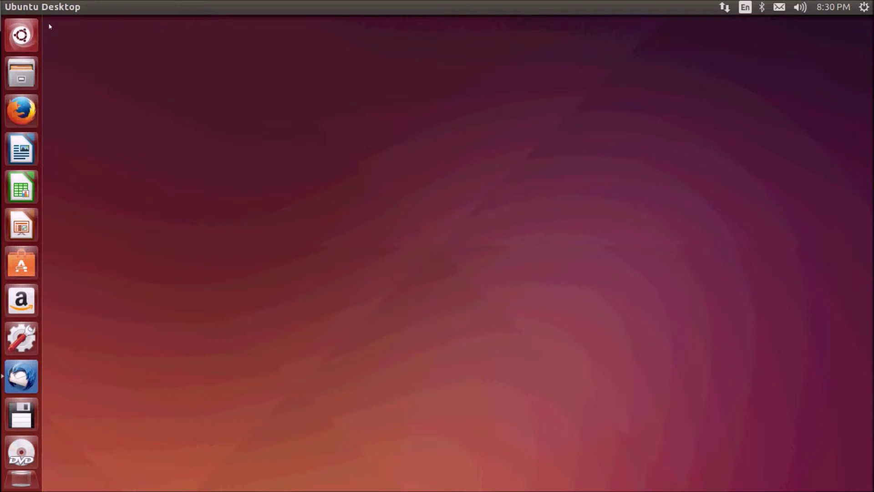
click(35, 33)
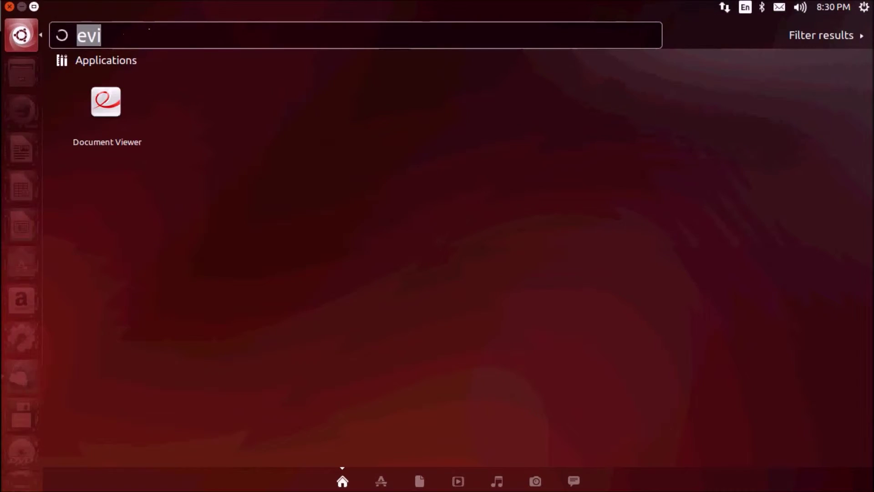
key(BackSpace)
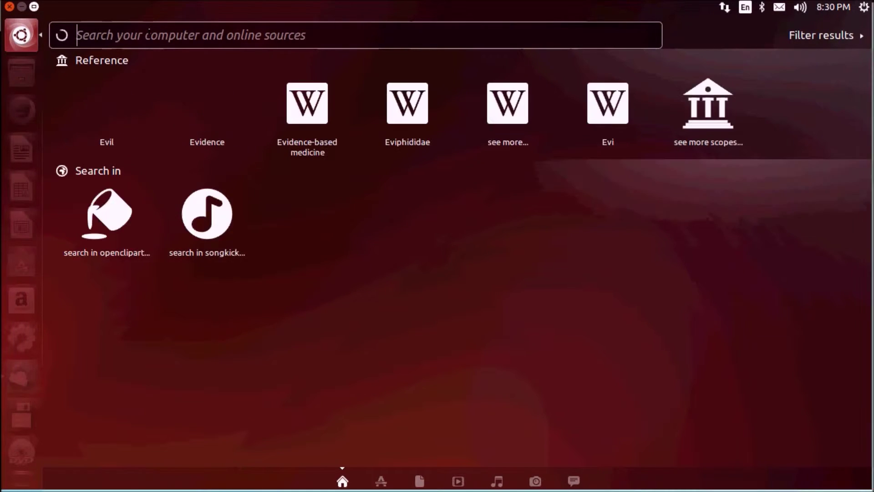
text(rhy)
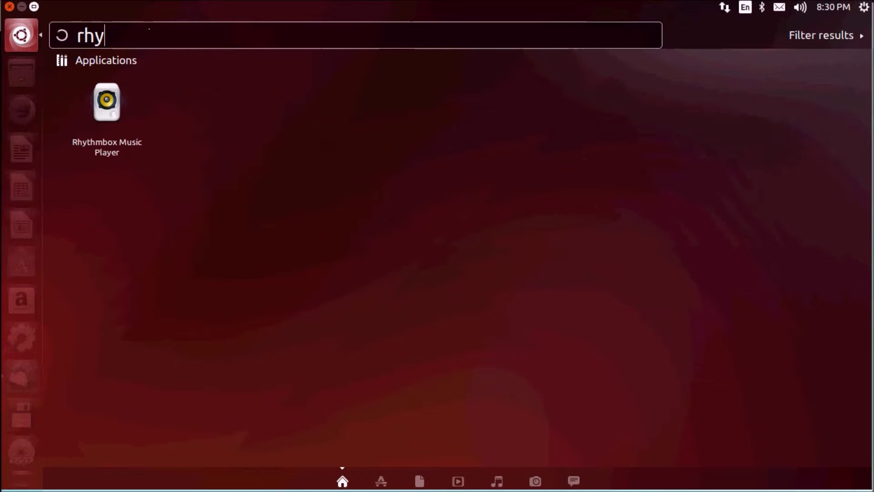
click(116, 108)
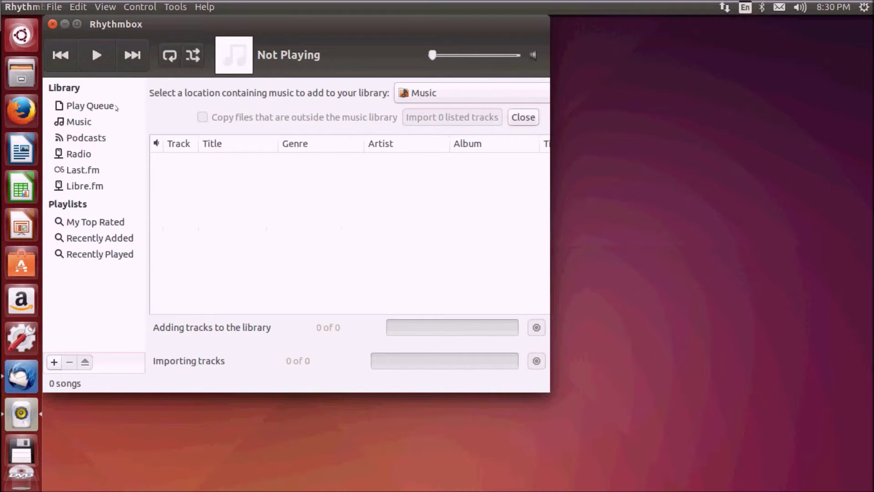
drag(128, 25, 211, 65)
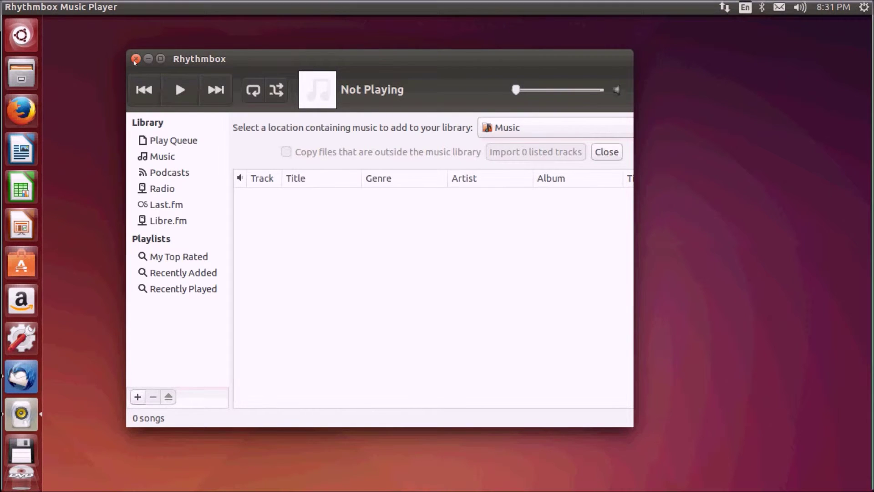
click(135, 59)
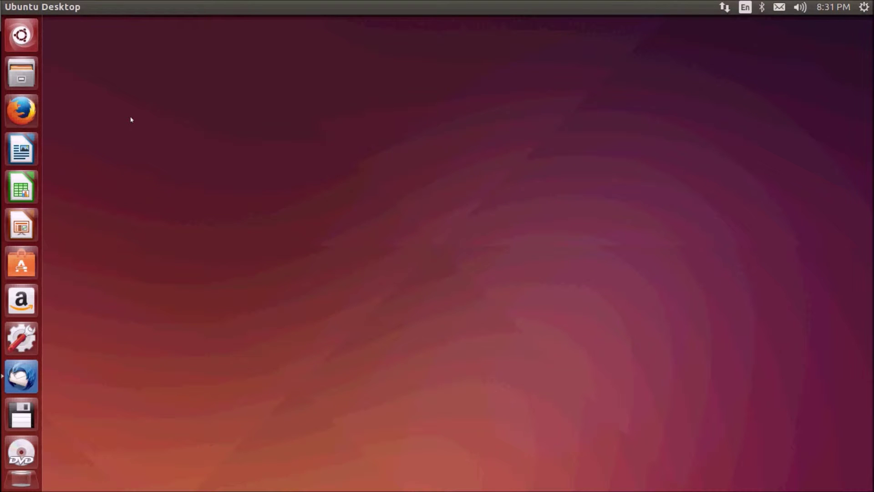
Try a VLC search in the Dash, reopen it empty, and type 'br'
key(super)
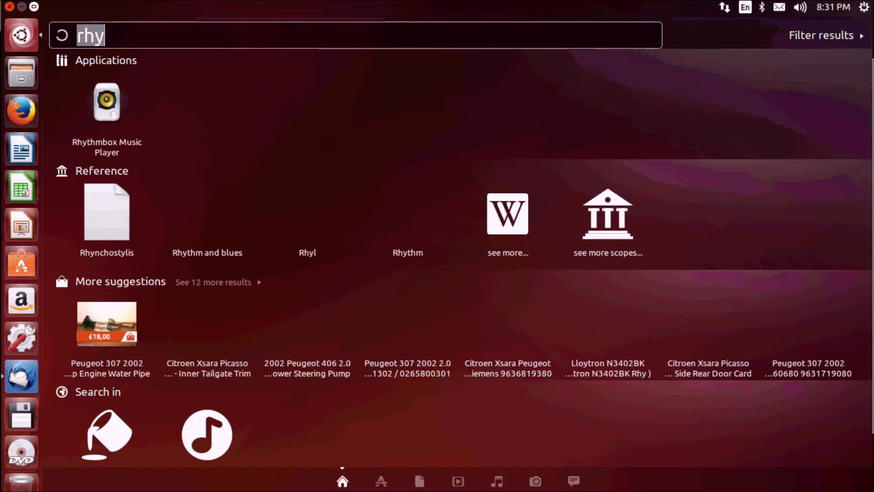
text(vi)
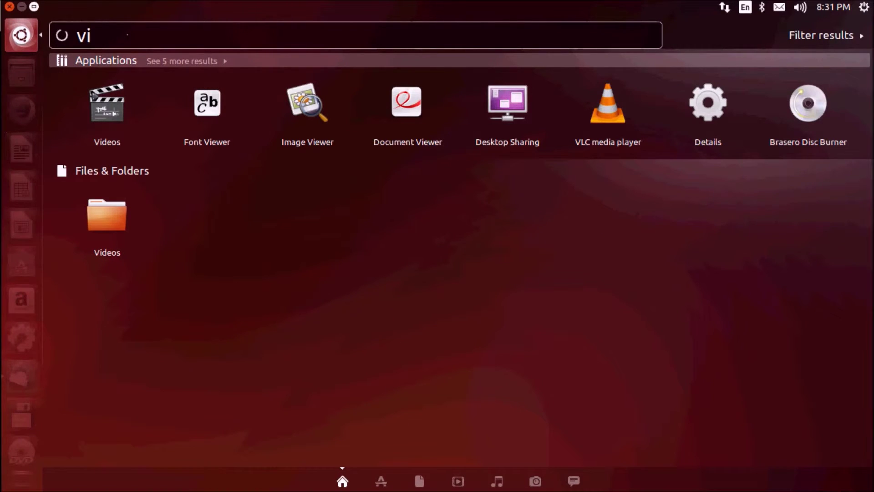
text(lc)
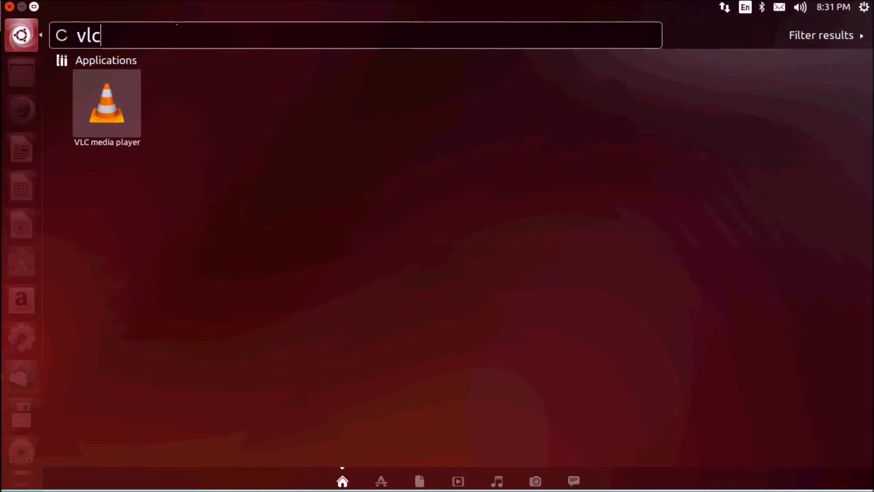
key(BackSpace)
key(BackSpace)
key(BackSpace)
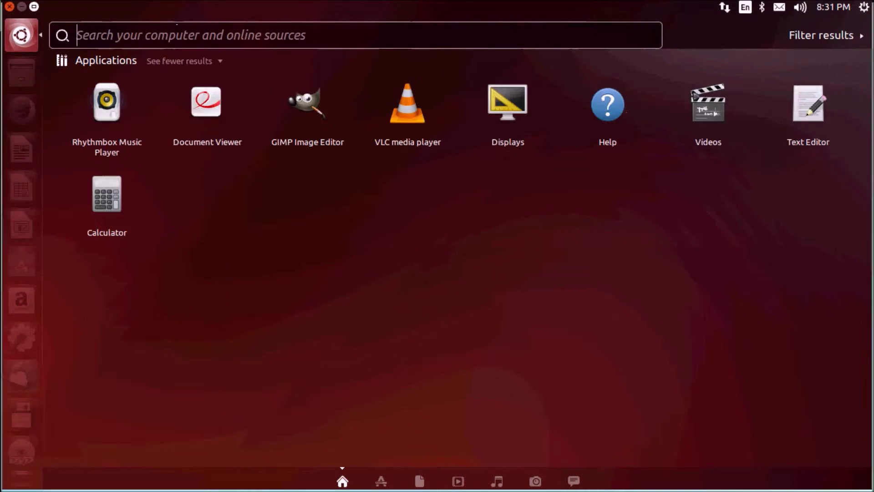
click(23, 37)
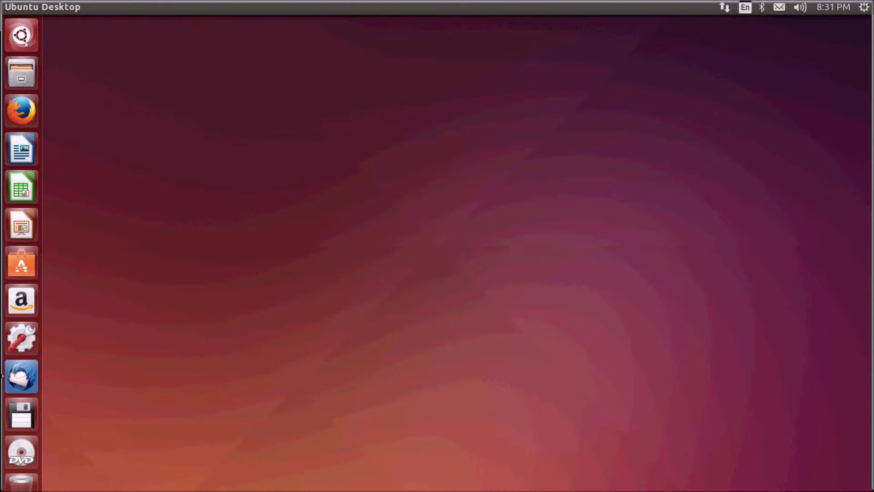
click(23, 38)
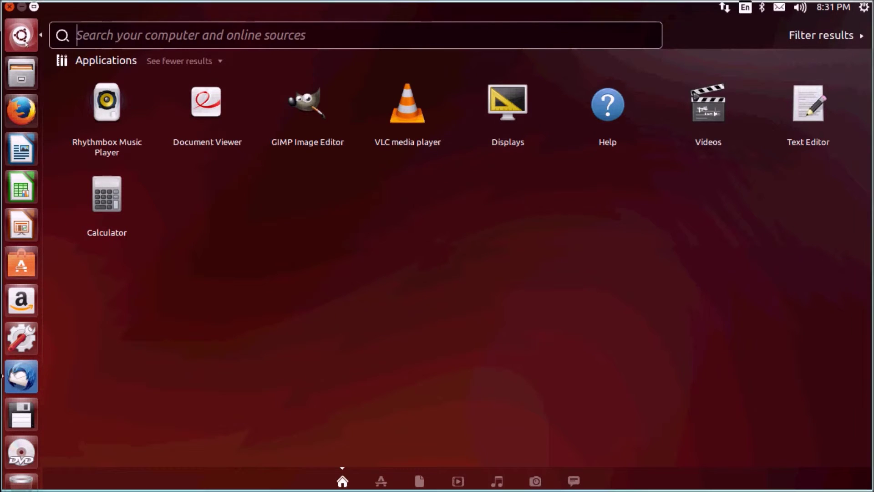
text(br)
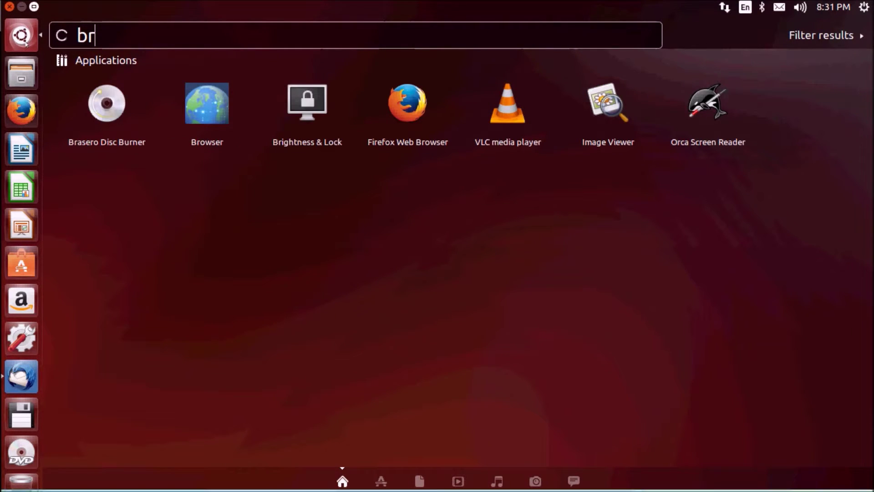
click(108, 156)
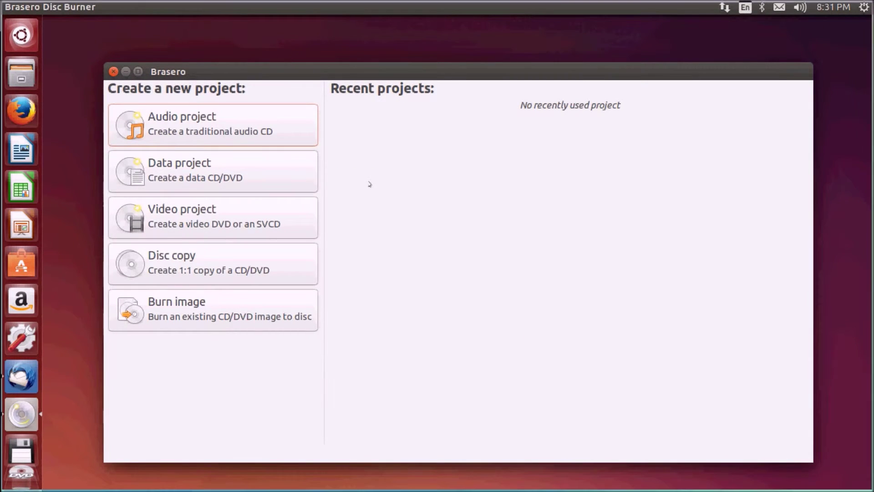
click(113, 72)
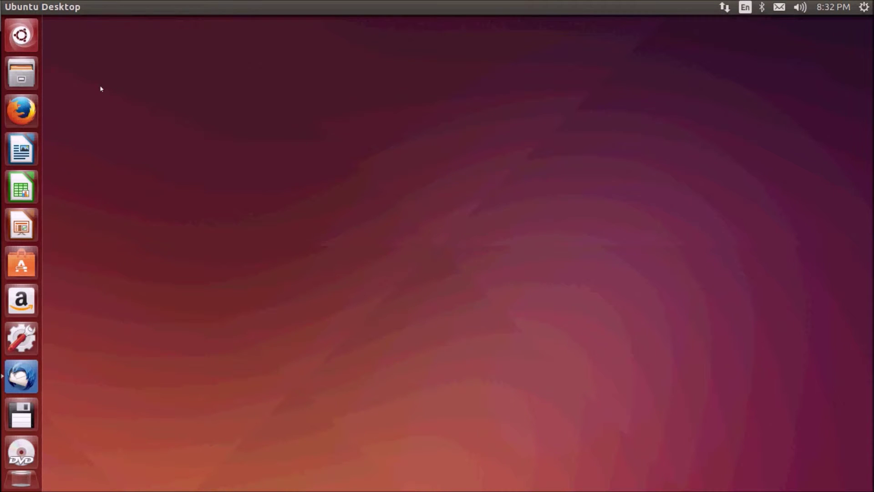
key(super)
text(br)
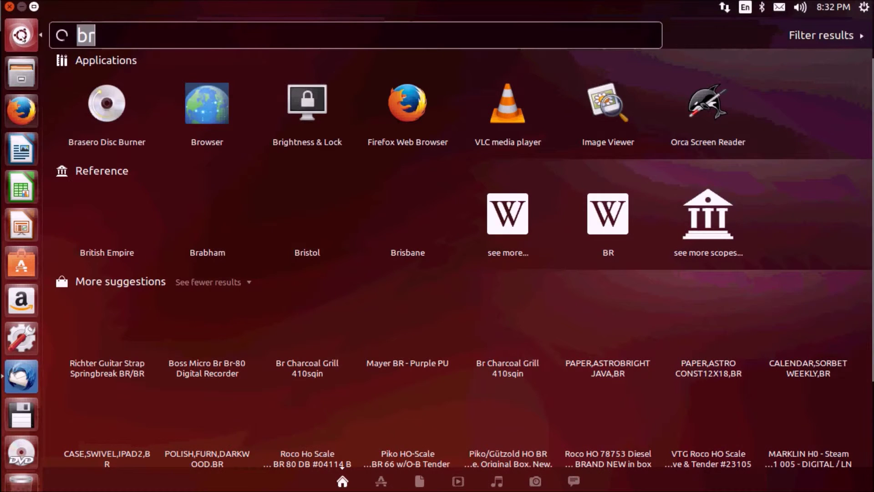
text(sho)
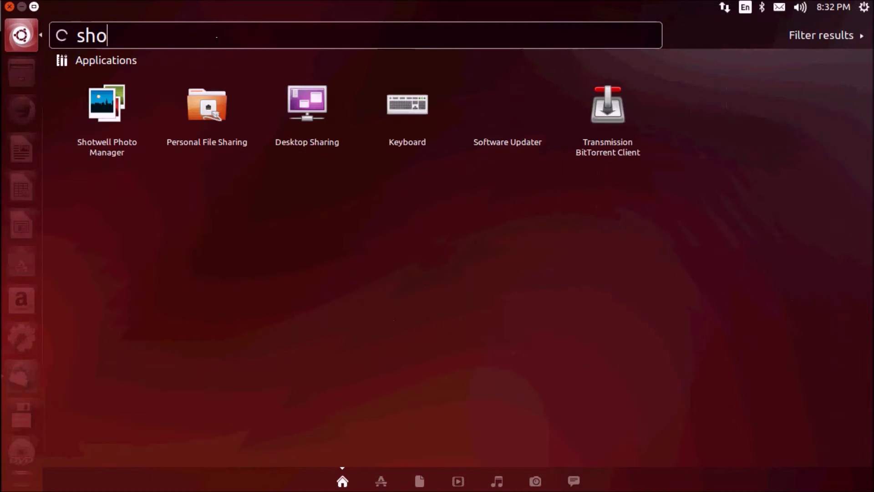
click(112, 103)
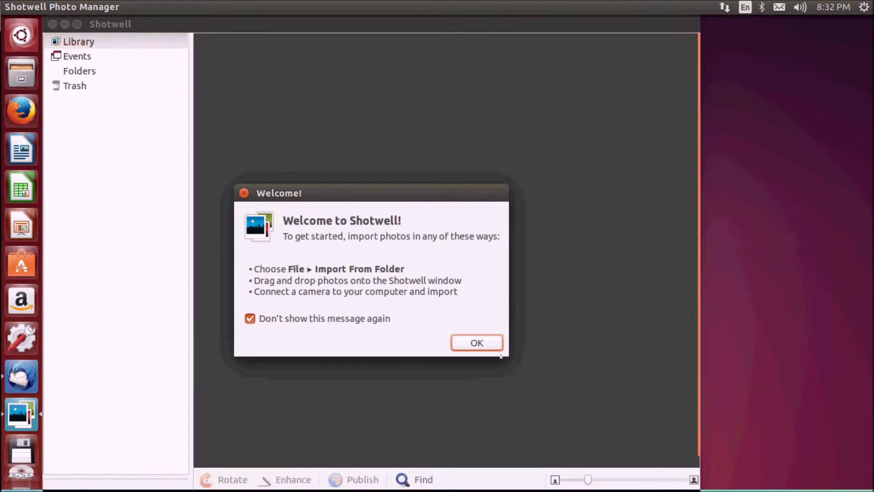
click(486, 347)
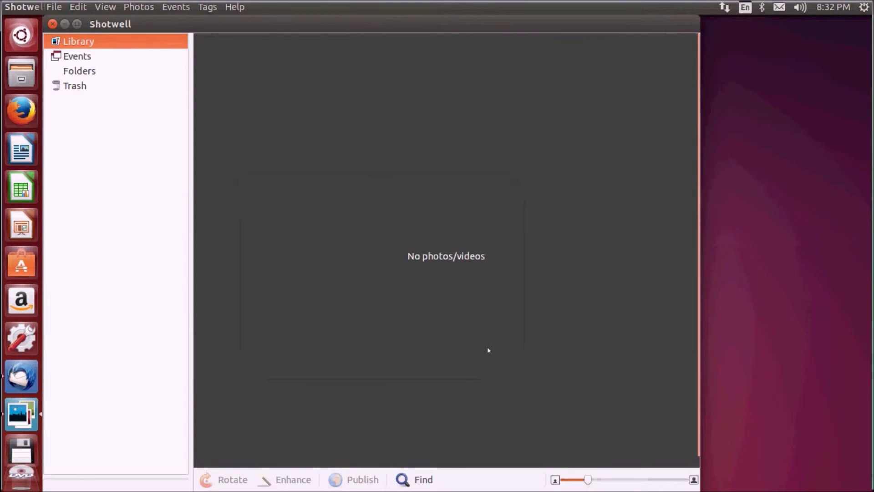
click(53, 24)
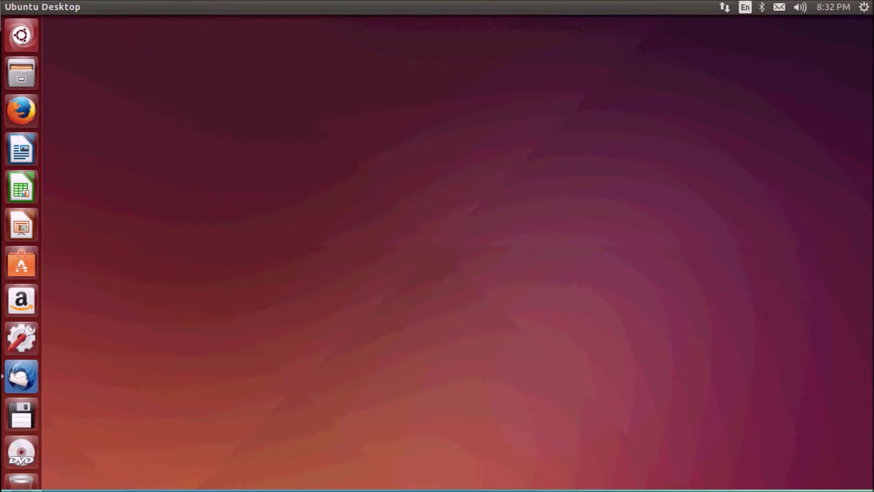
Launch GIMP Image Editor from a 'gimp' Dash search, then reopen the Dash with the search cleared
key(super)
key(BackSpace)
text(gimp)
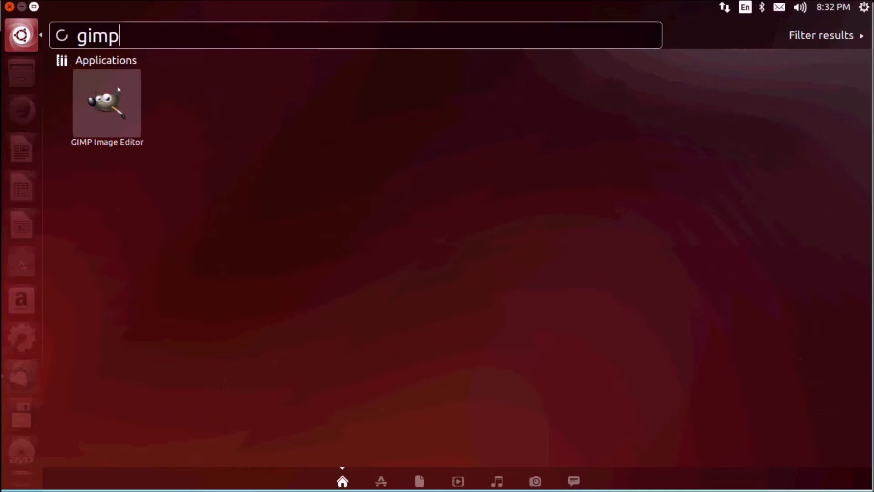
click(116, 84)
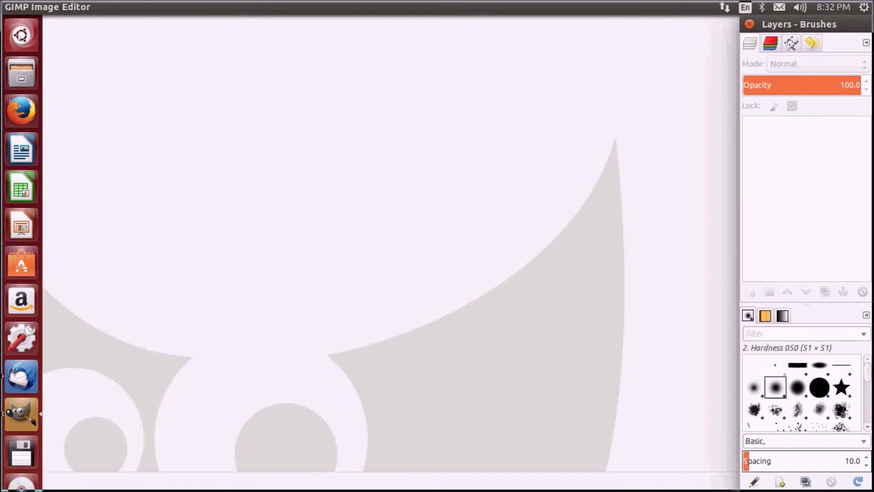
key(super)
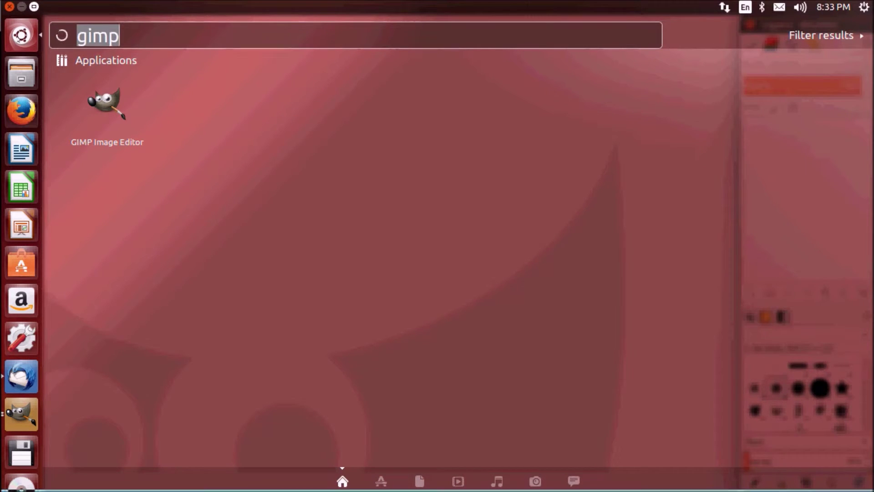
key(BackSpace)
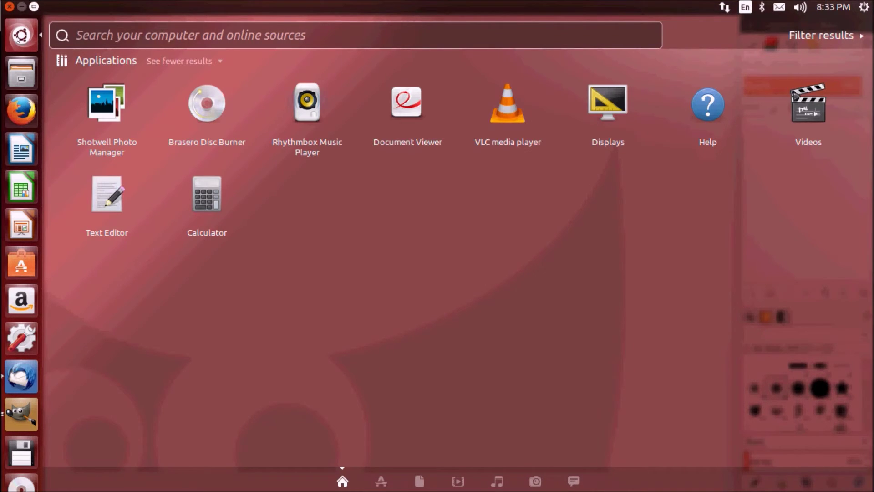
Launch Empathy via an 'emp' search and choose Google in Online Accounts
text(emp)
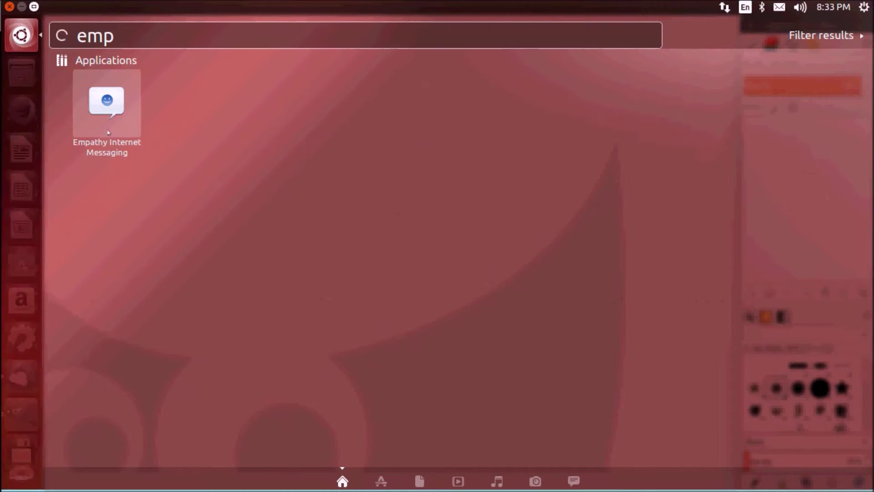
click(106, 127)
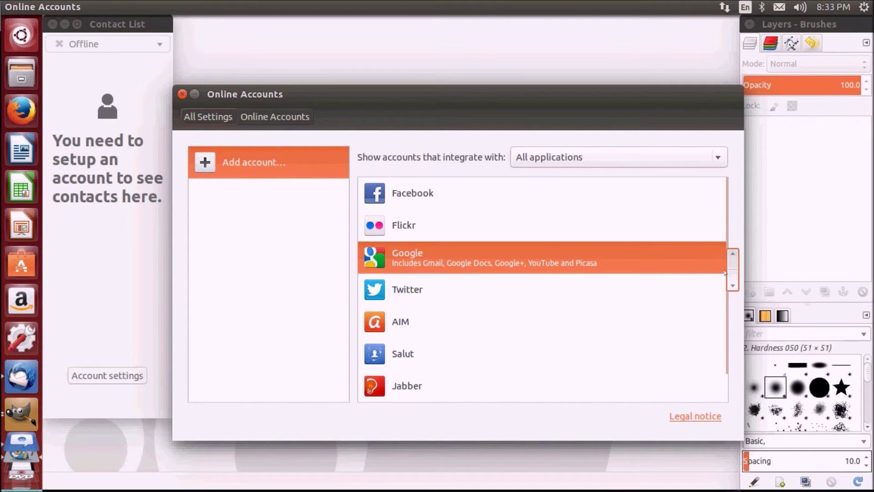
click(651, 257)
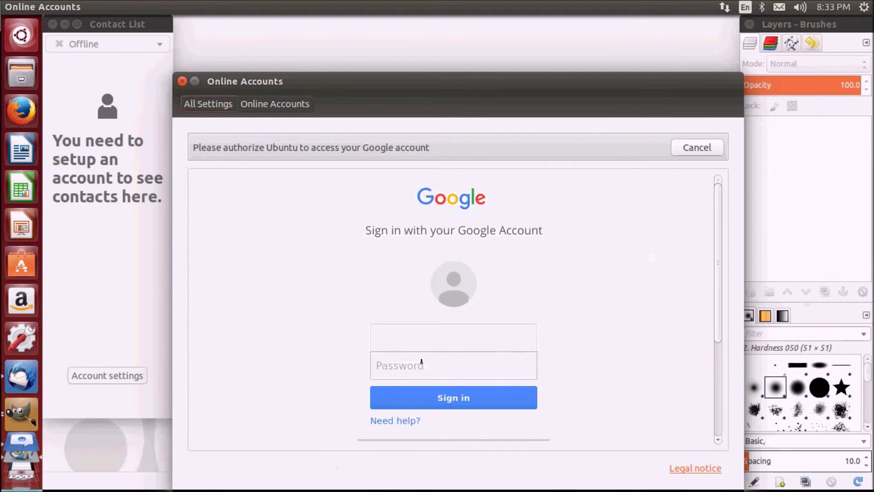
Sign in with the Google account's e-mail and password, then allow Ubuntu access
click(435, 328)
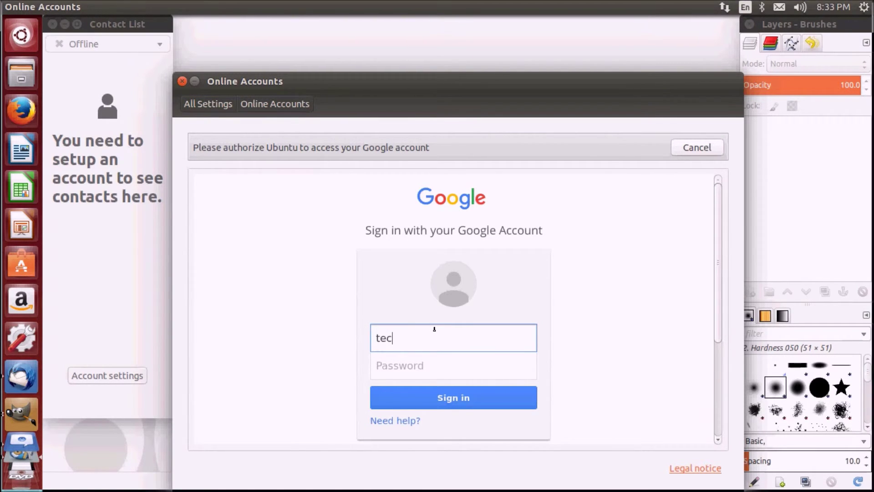
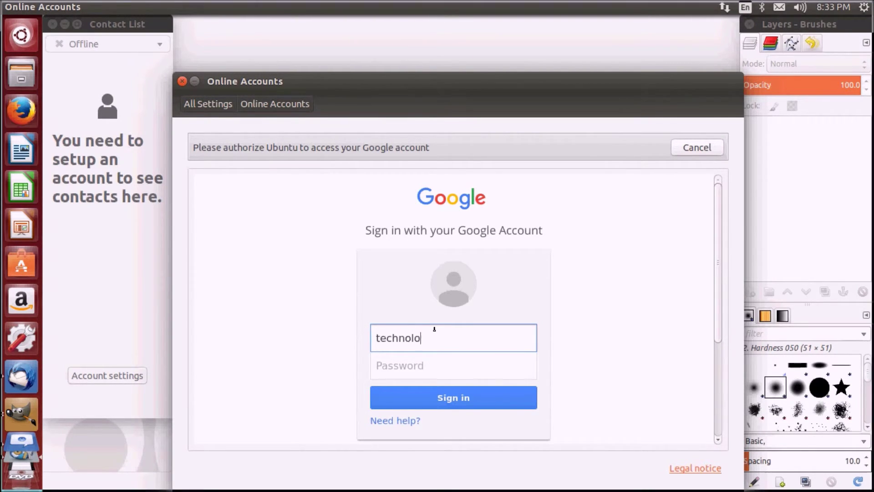
key(Tab)
text(••••••)
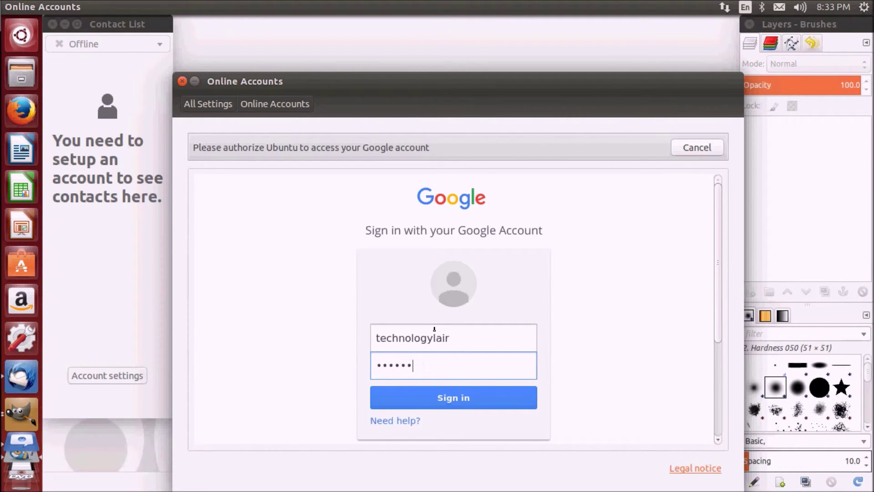
text(••••)
key(Return)
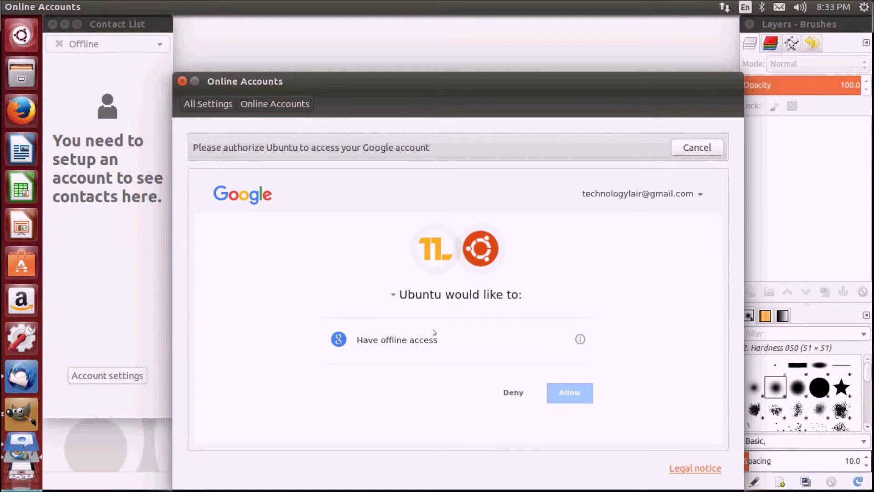
click(571, 392)
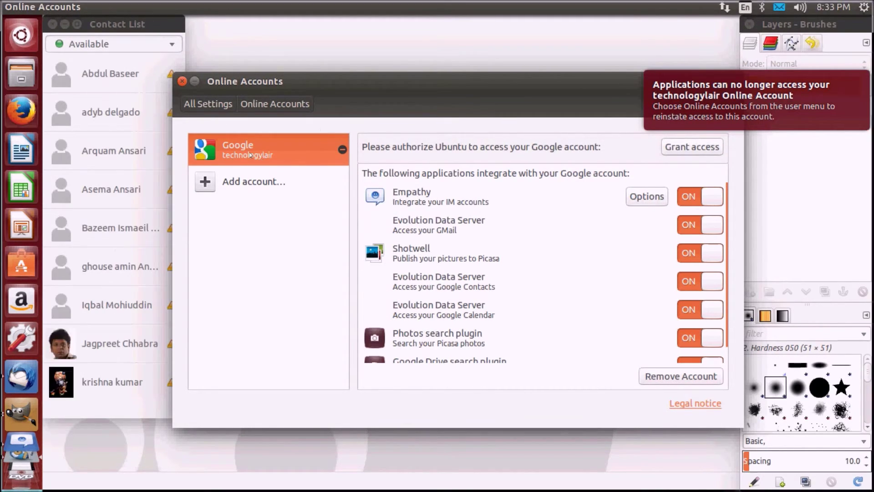
Move the Empathy contact list to the screen centre, close it, and reopen it from the messaging menu
click(194, 81)
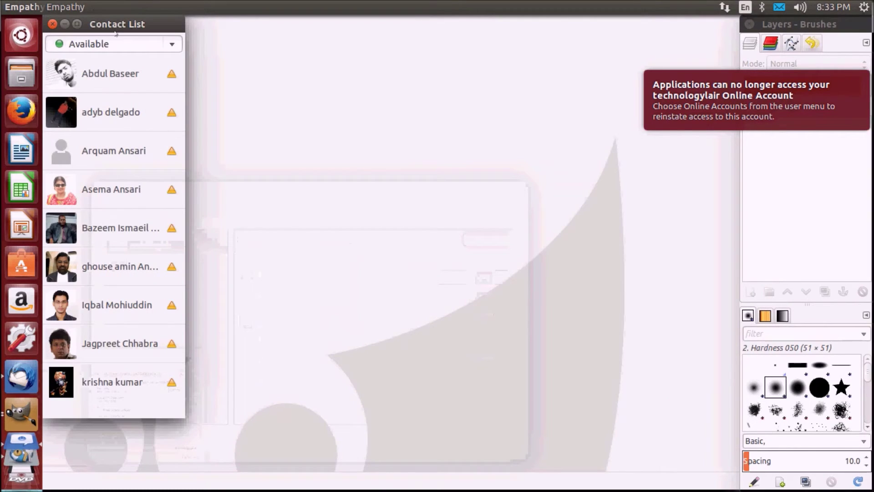
drag(116, 34, 438, 74)
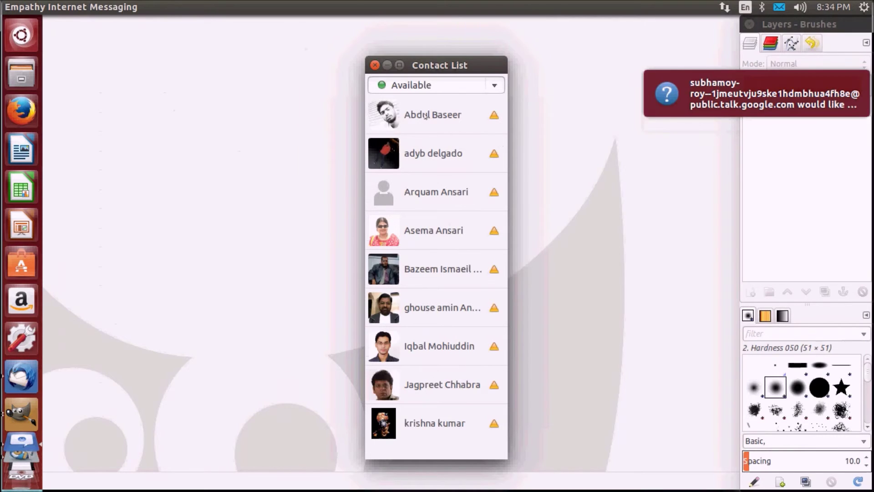
click(375, 65)
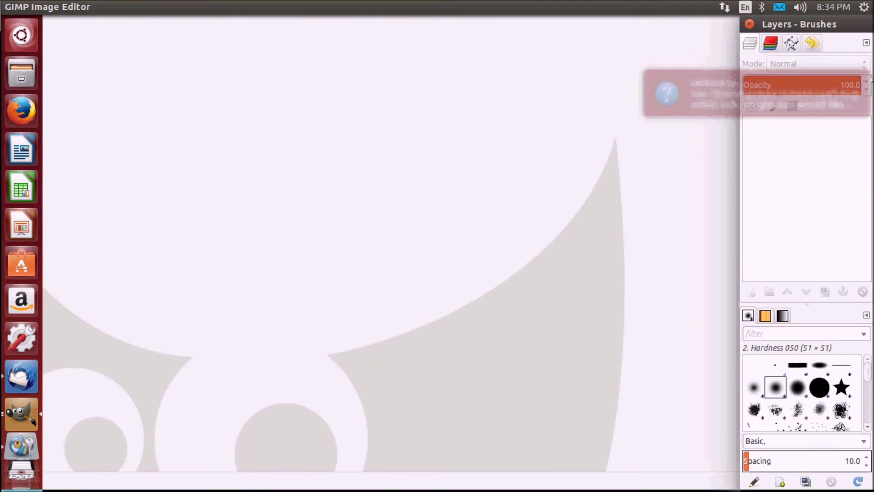
click(779, 8)
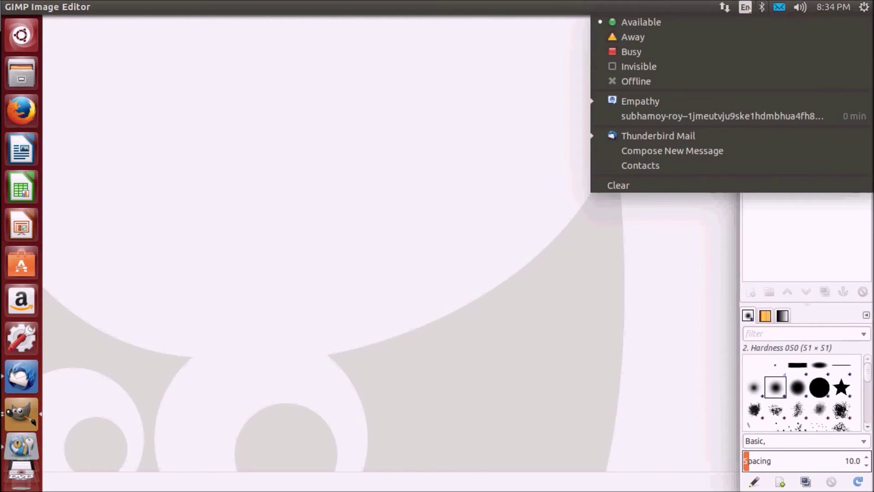
click(779, 8)
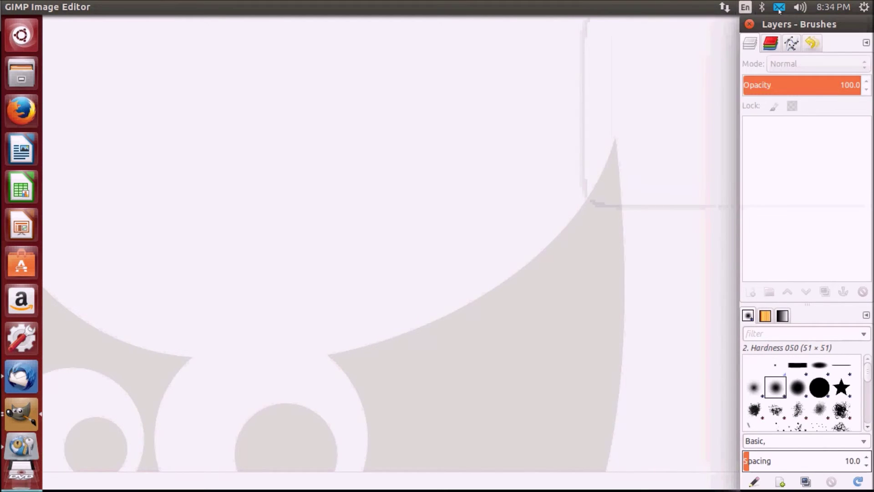
click(779, 8)
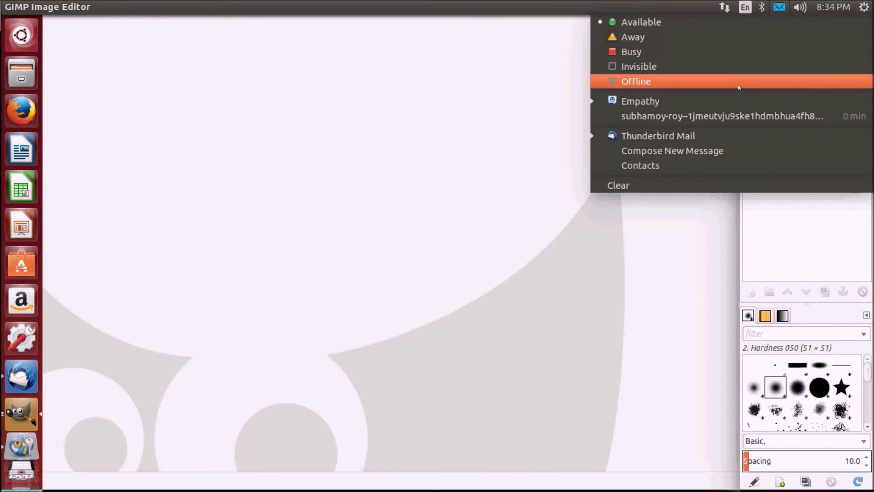
click(732, 102)
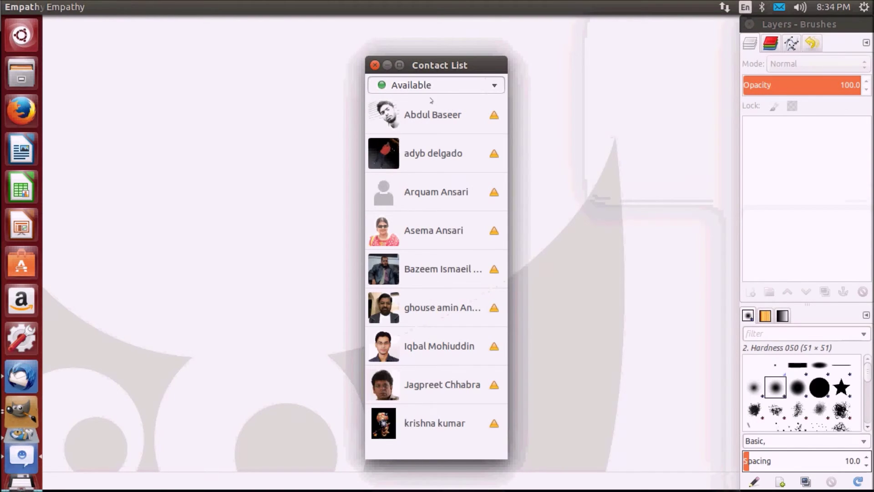
Open a chat with the first contact, then close the chat, contact list and GIMP's Layers - Brushes dock
click(431, 122)
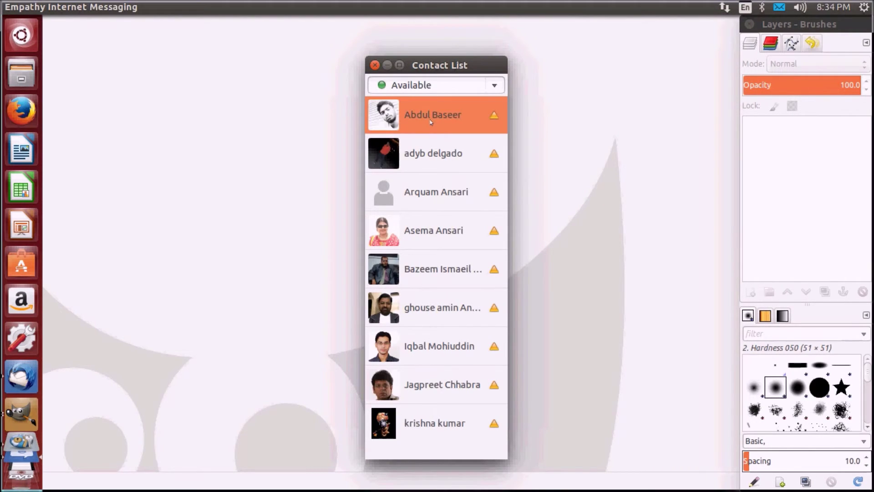
double_click(431, 122)
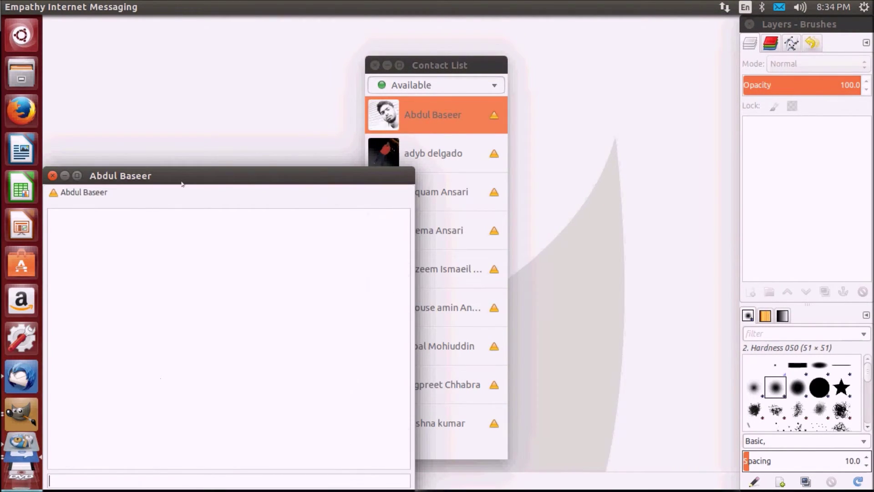
drag(181, 178, 279, 114)
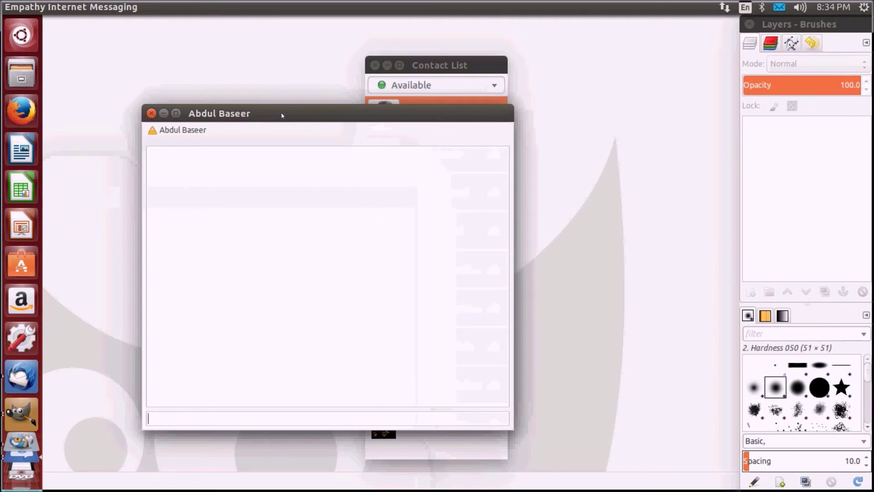
click(164, 113)
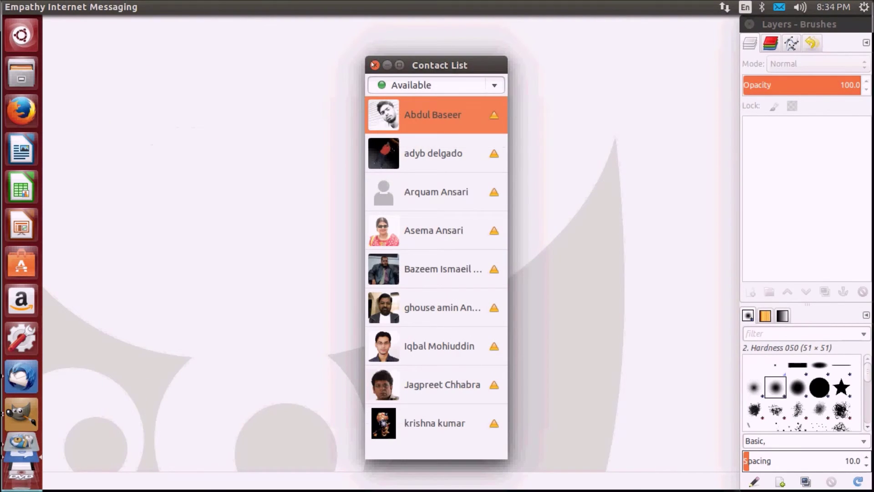
click(374, 64)
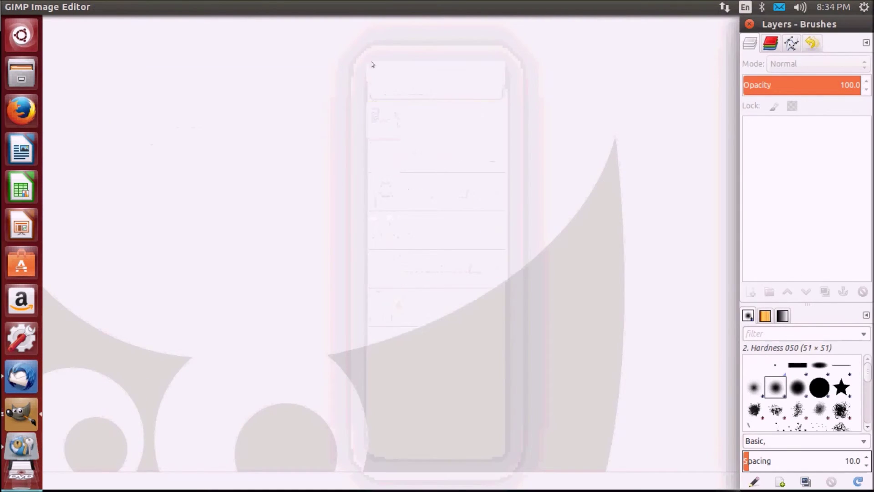
click(748, 24)
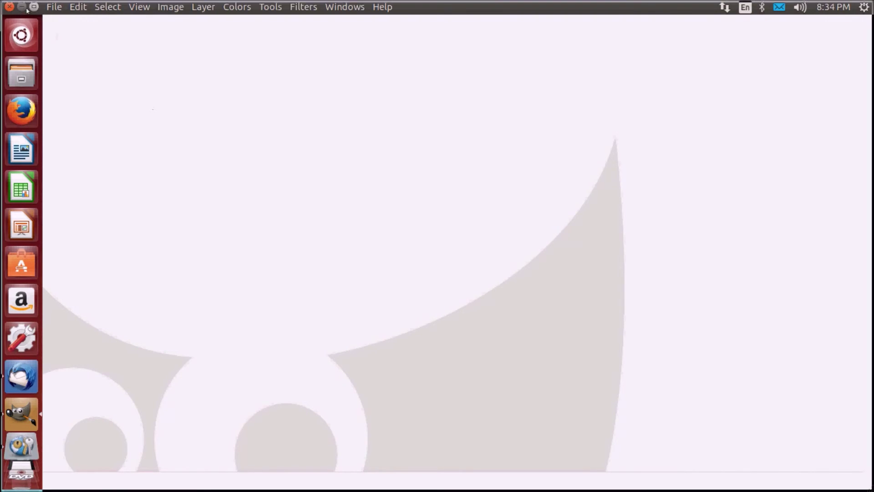
Close GIMP, then search the Dash for 'emp' and dismiss it without launching anything
click(8, 7)
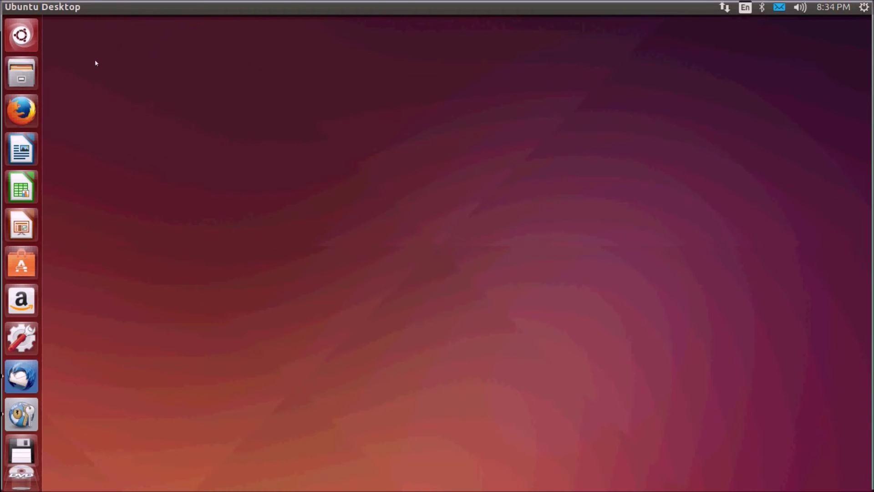
key(super)
text(emp)
click(27, 36)
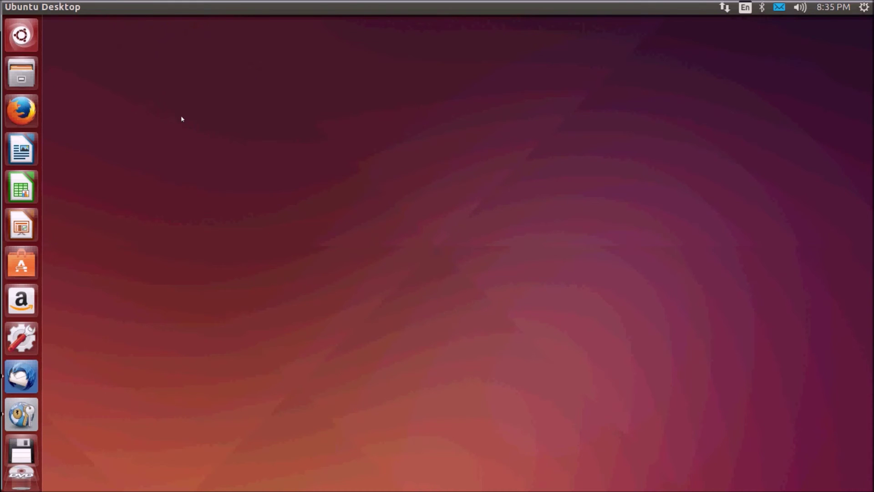
Launch Transmission from a Dash search for 'trans', agree to the disclaimer, and maximize its window
click(21, 35)
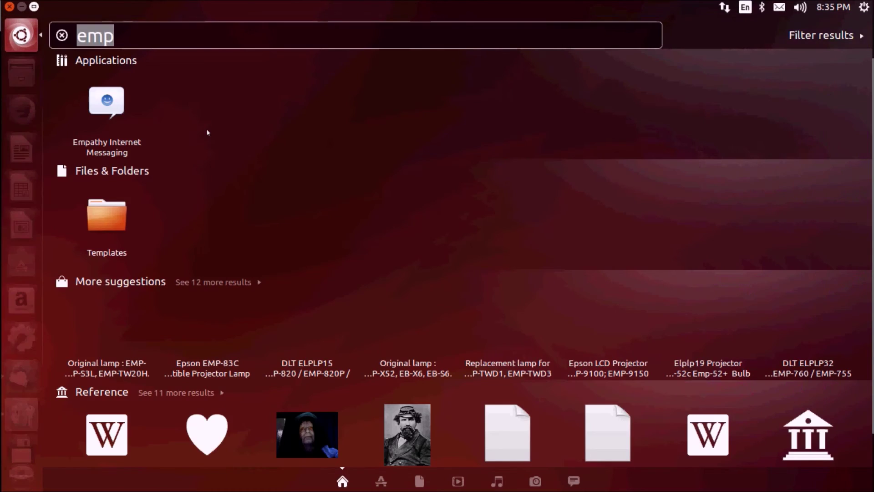
text(trans)
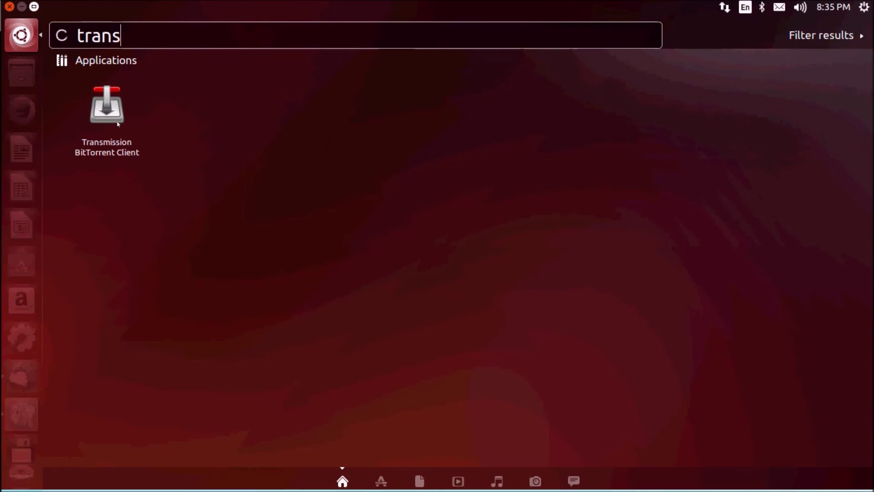
click(105, 118)
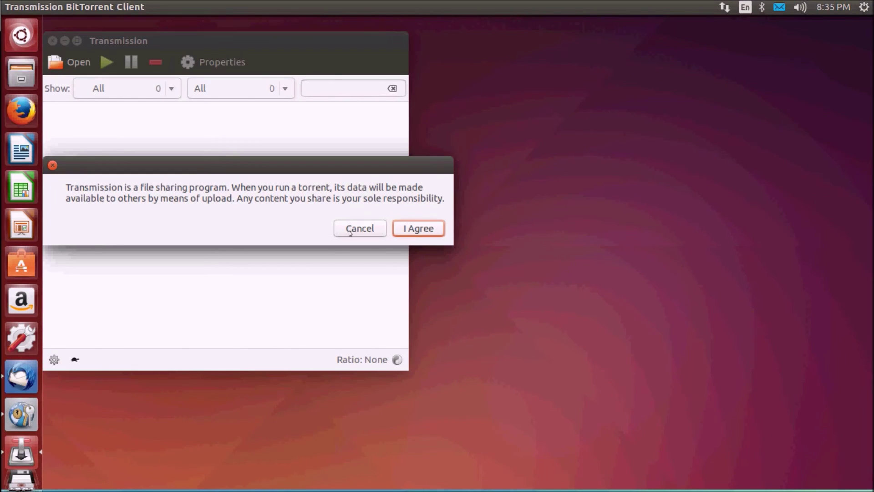
click(400, 228)
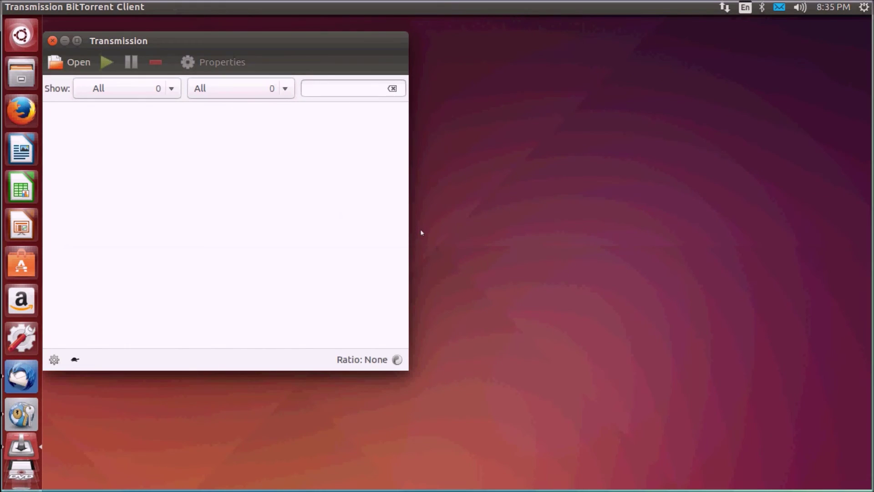
double_click(326, 41)
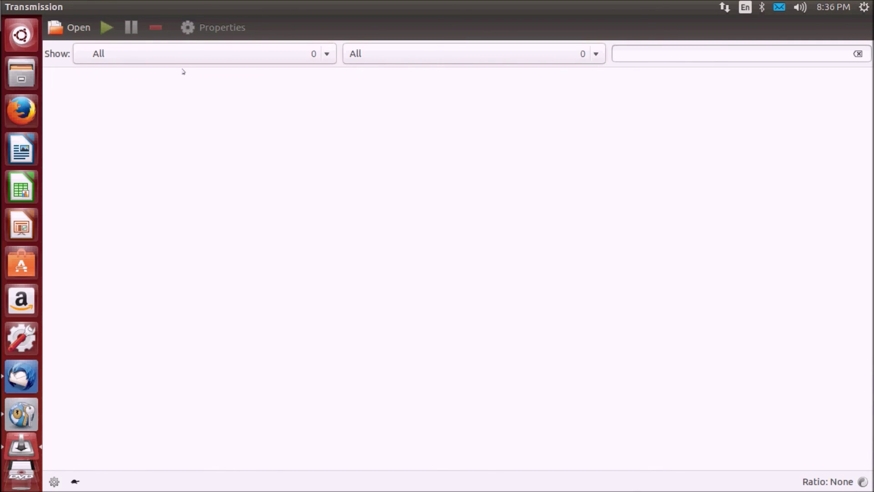
key(ctrl+alt)
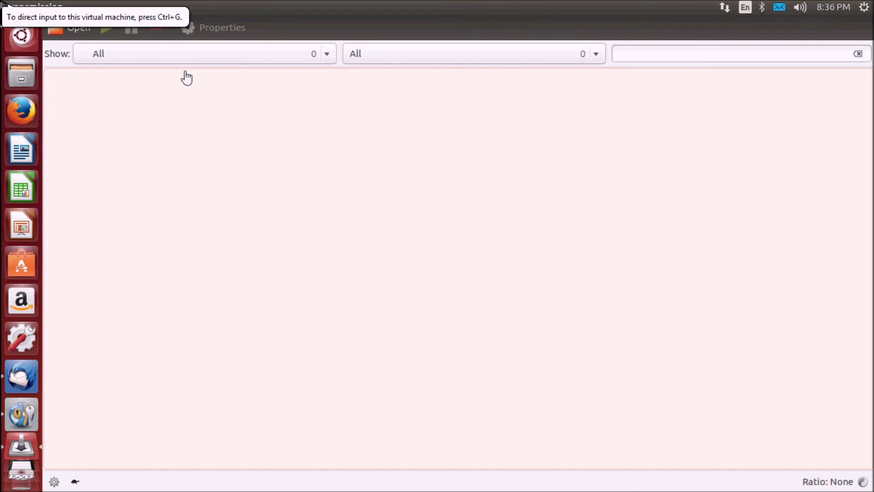